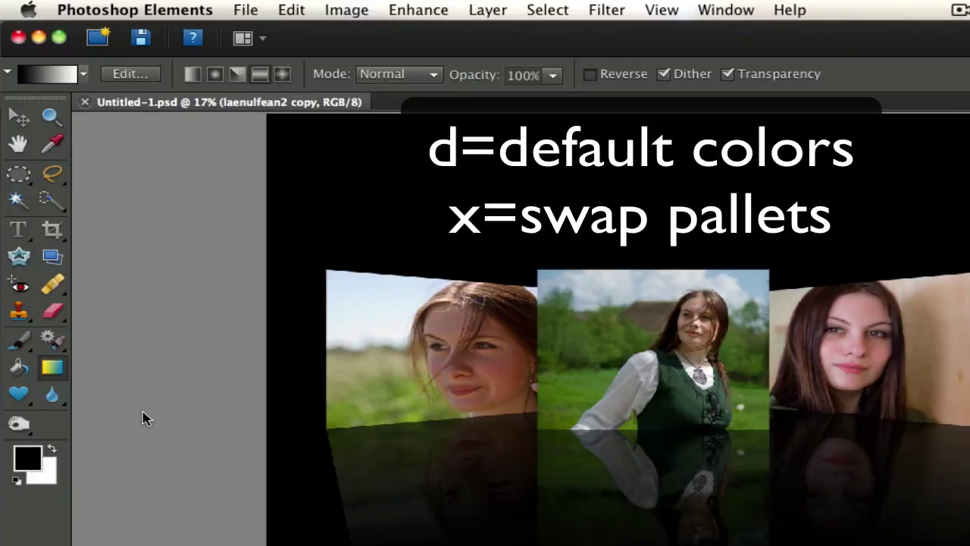
Press X to make white the foreground colour and black the background colour
{"action": "key", "text": "x"}
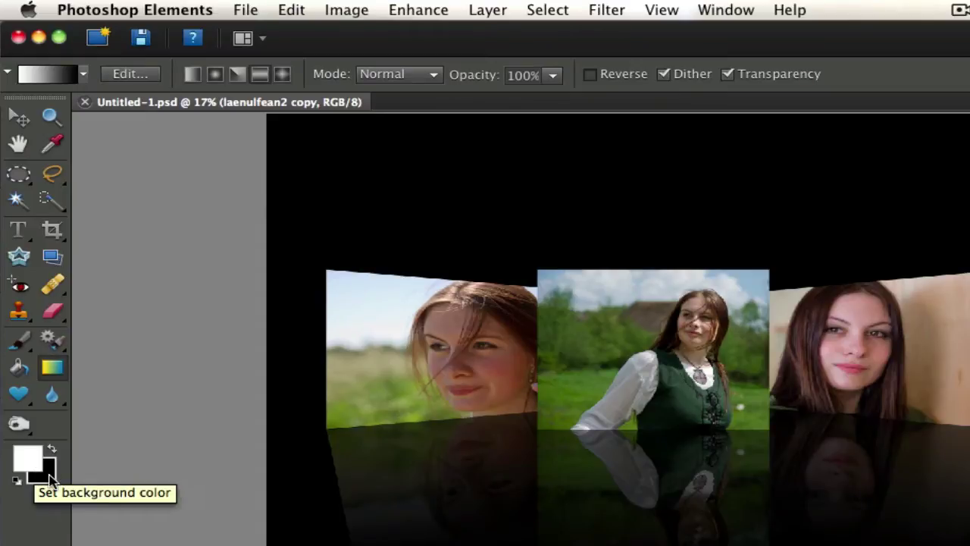
Create a 14 × 10 inch, 300 pixels/inch blank file filled with the black background colour
{"action": "left_click", "coordinate": [247, 10]}
{"action": "mouse_move", "coordinate": [455, 35]}
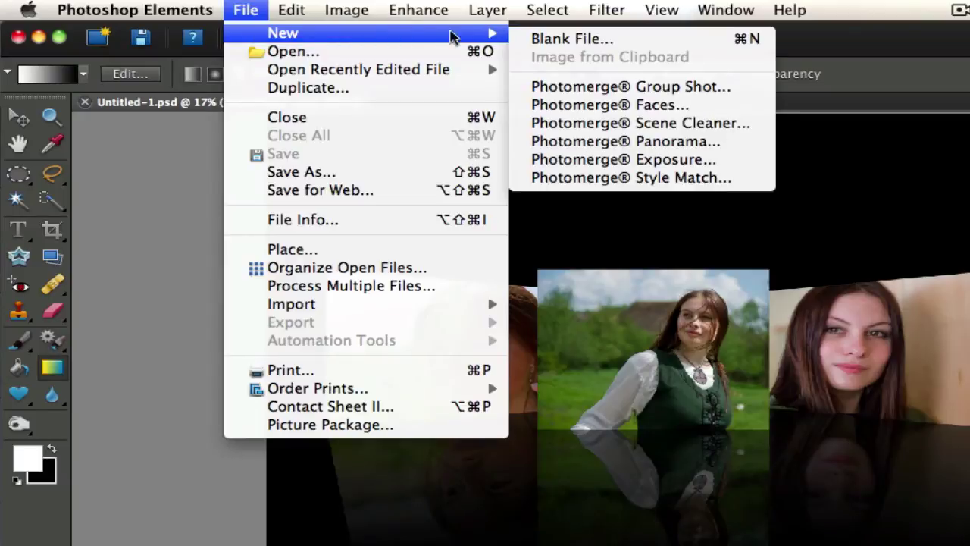
{"action": "left_click", "coordinate": [542, 39]}
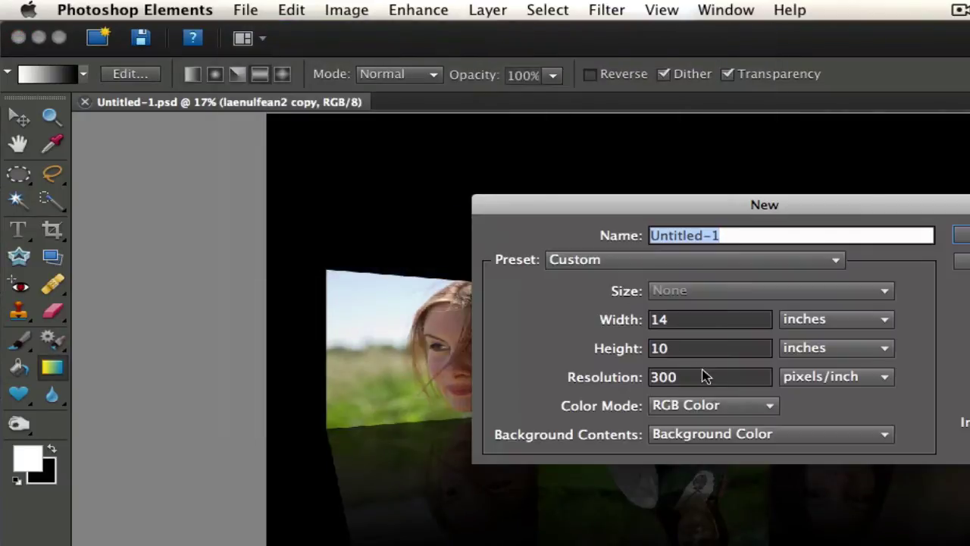
{"action": "left_click", "coordinate": [720, 438]}
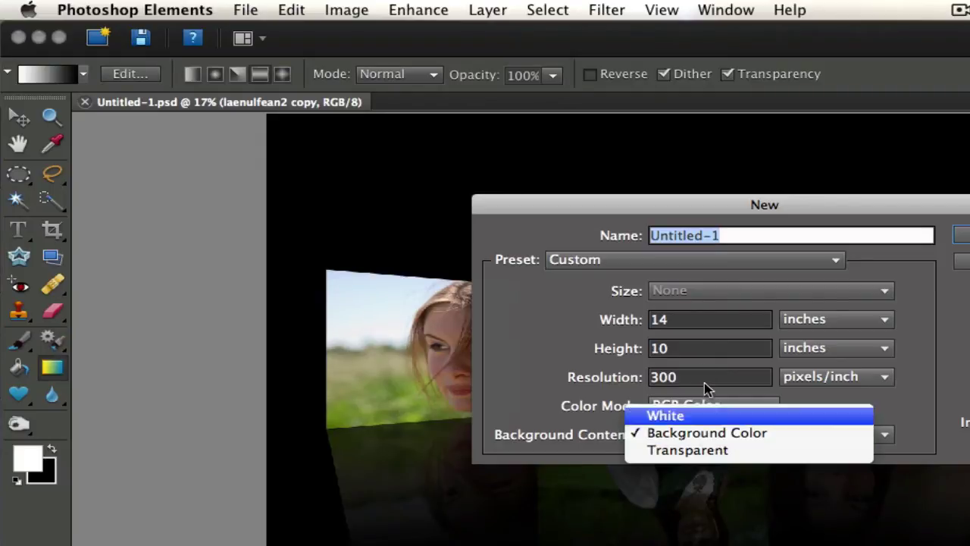
{"action": "left_click", "coordinate": [693, 328]}
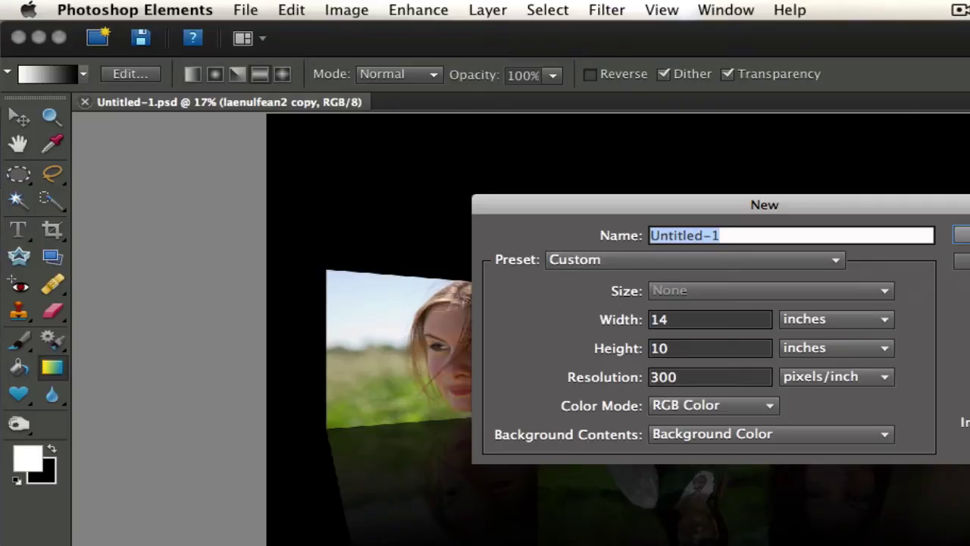
{"action": "key", "text": "Return"}
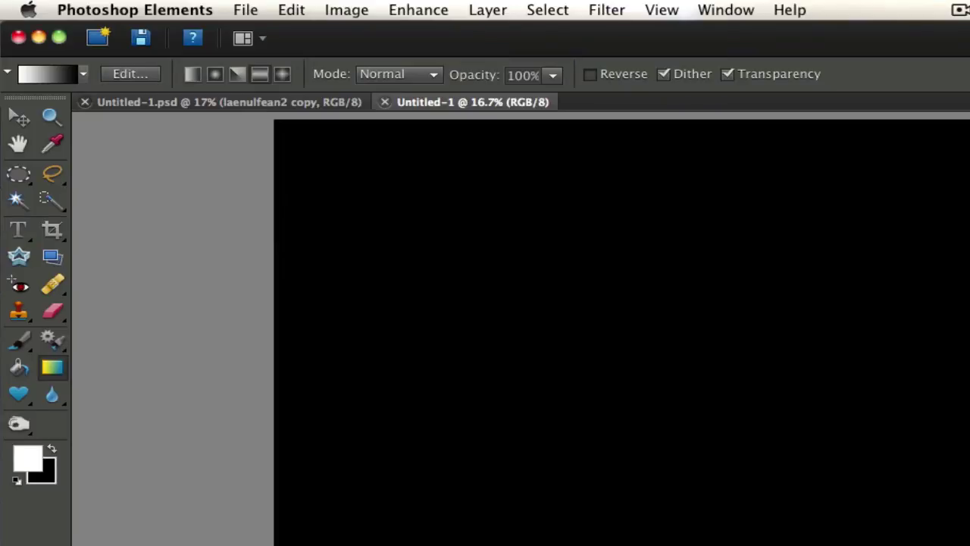
Start File > Place and browse to the Dropbox > Photos folder
{"action": "left_click", "coordinate": [257, 15]}
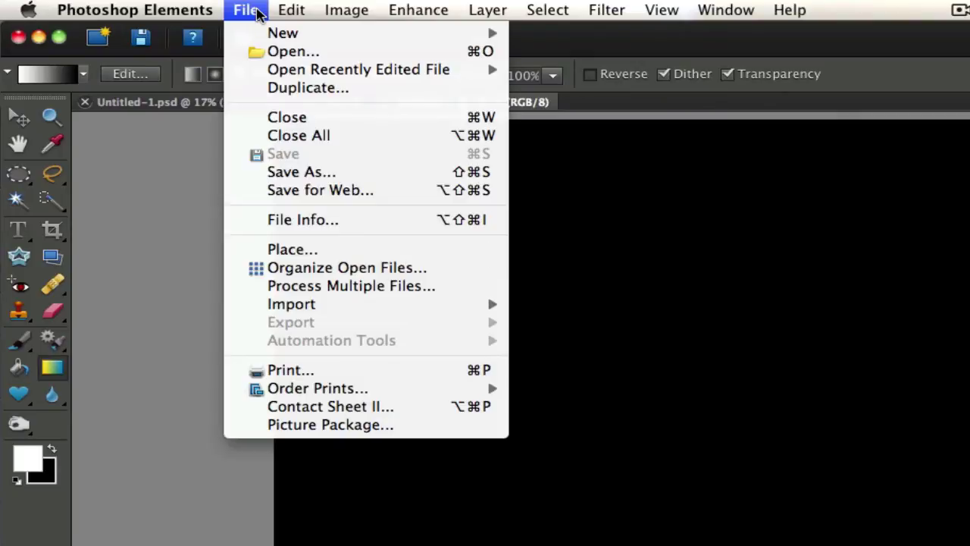
{"action": "left_click", "coordinate": [281, 250]}
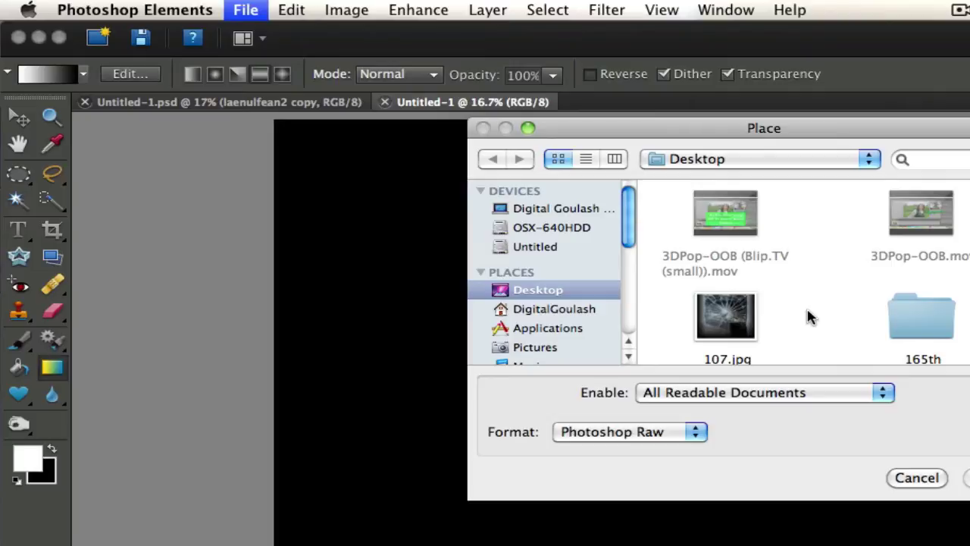
{"action": "scroll", "coordinate": [808, 317], "scroll_direction": "down", "scroll_amount": 15}
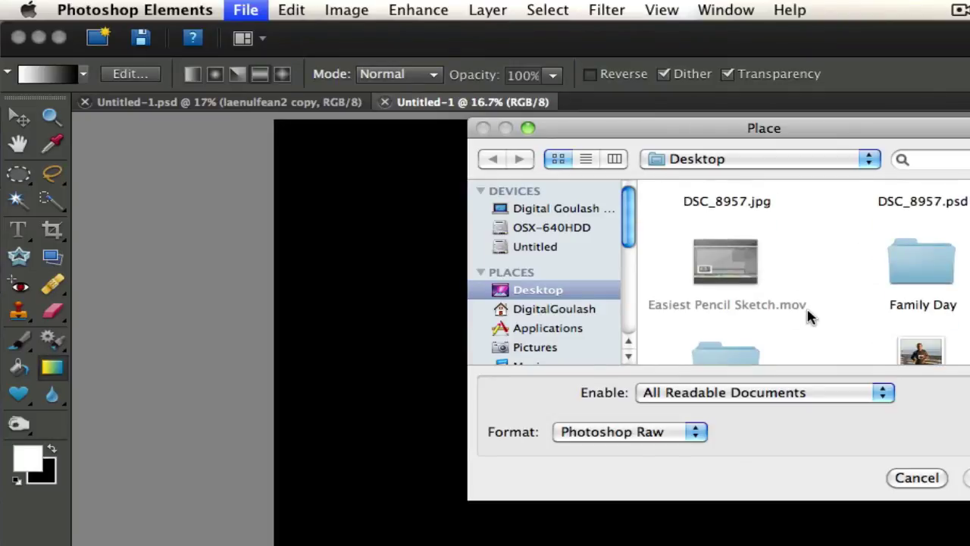
{"action": "scroll", "coordinate": [808, 317], "scroll_direction": "down", "scroll_amount": 12}
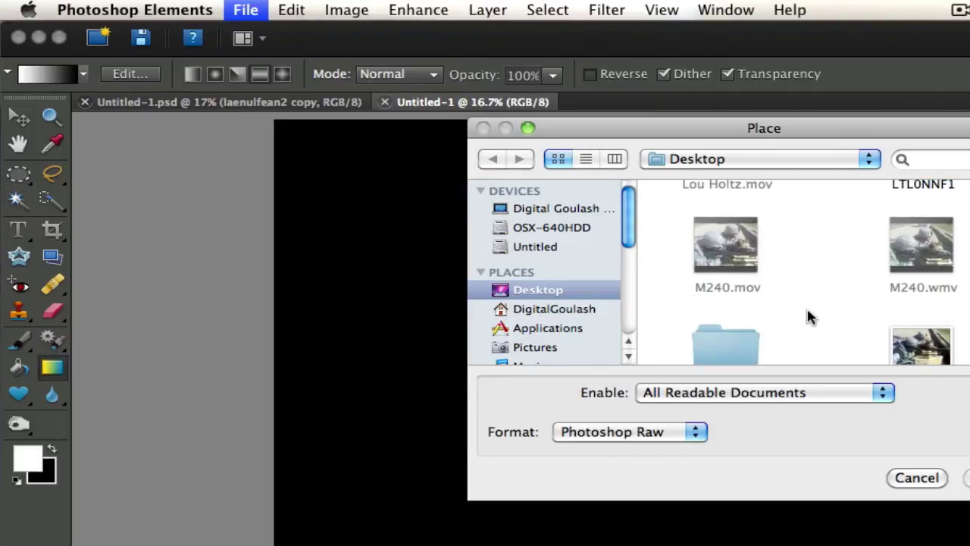
{"action": "scroll", "coordinate": [808, 316], "scroll_direction": "down", "scroll_amount": 10}
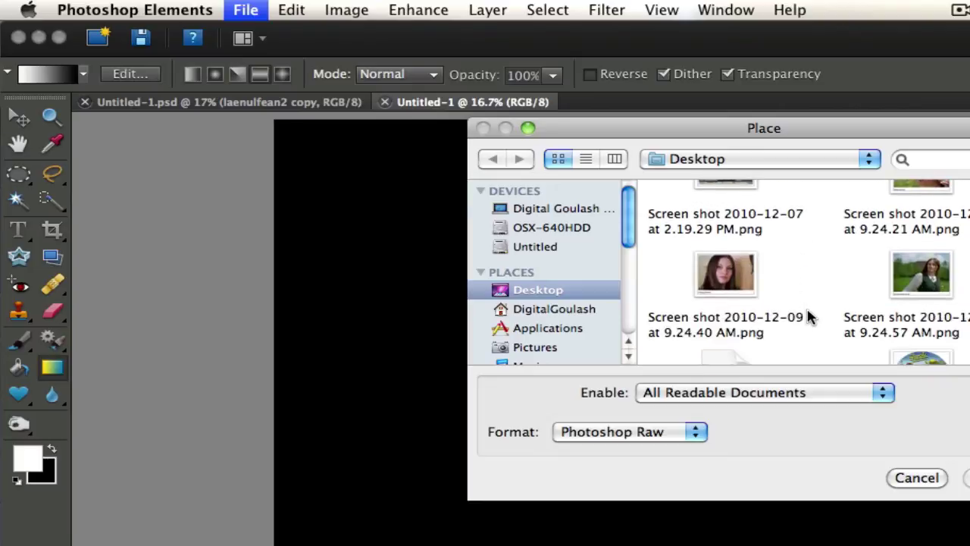
{"action": "scroll", "coordinate": [611, 325], "scroll_direction": "down", "scroll_amount": 4}
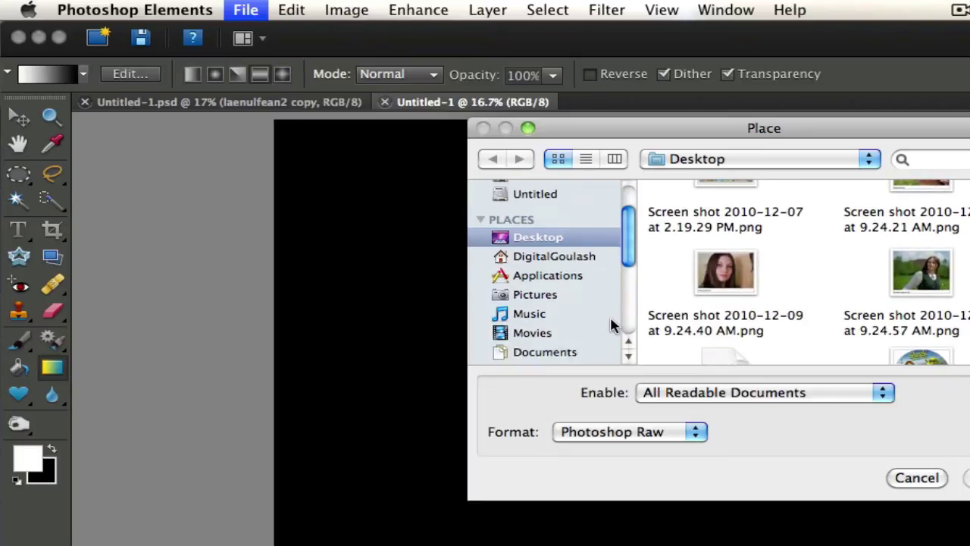
{"action": "scroll", "coordinate": [582, 345], "scroll_direction": "down", "scroll_amount": 3}
{"action": "left_click", "coordinate": [551, 328]}
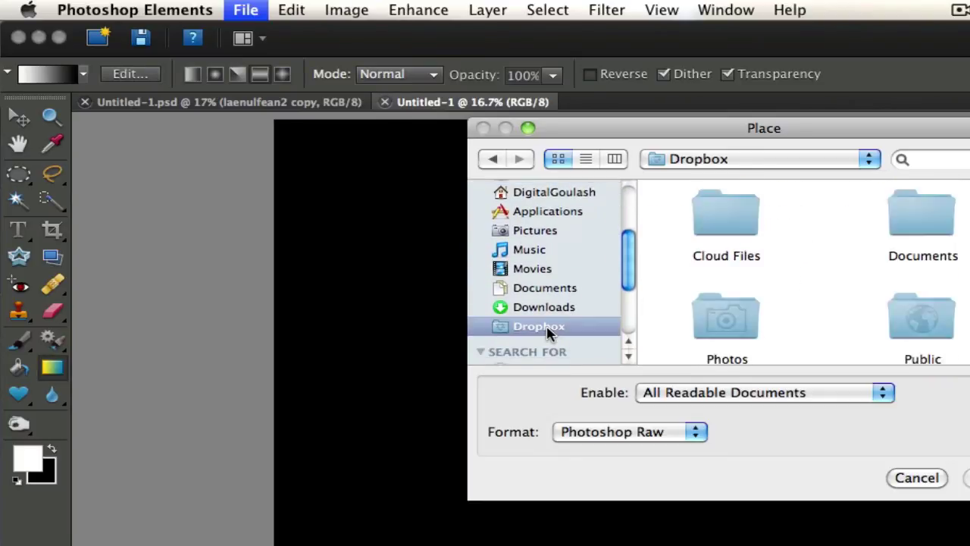
{"action": "scroll", "coordinate": [816, 266], "scroll_direction": "down", "scroll_amount": 1}
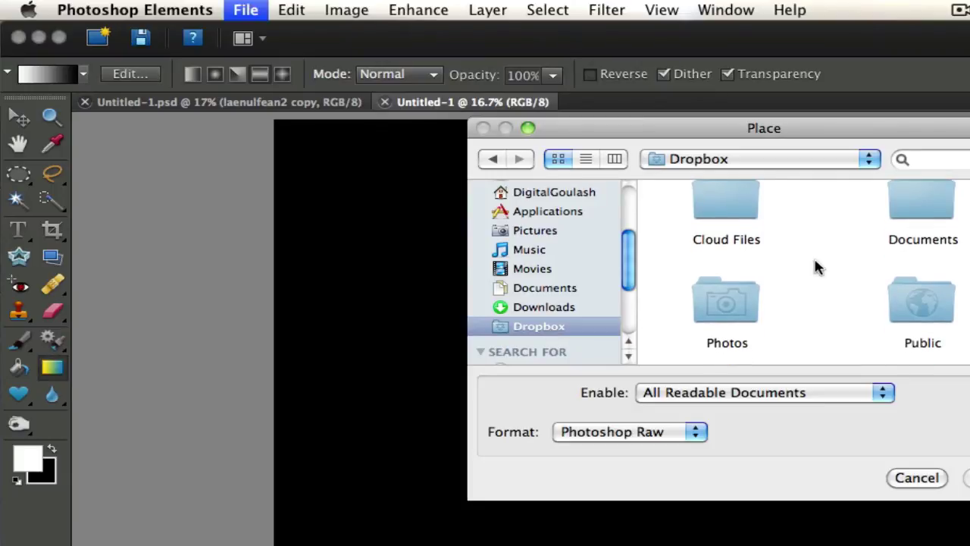
{"action": "double_click", "coordinate": [729, 305]}
Place Laenulfean.jpg on the black canvas and commit it
{"action": "scroll", "coordinate": [821, 278], "scroll_direction": "down", "scroll_amount": 5}
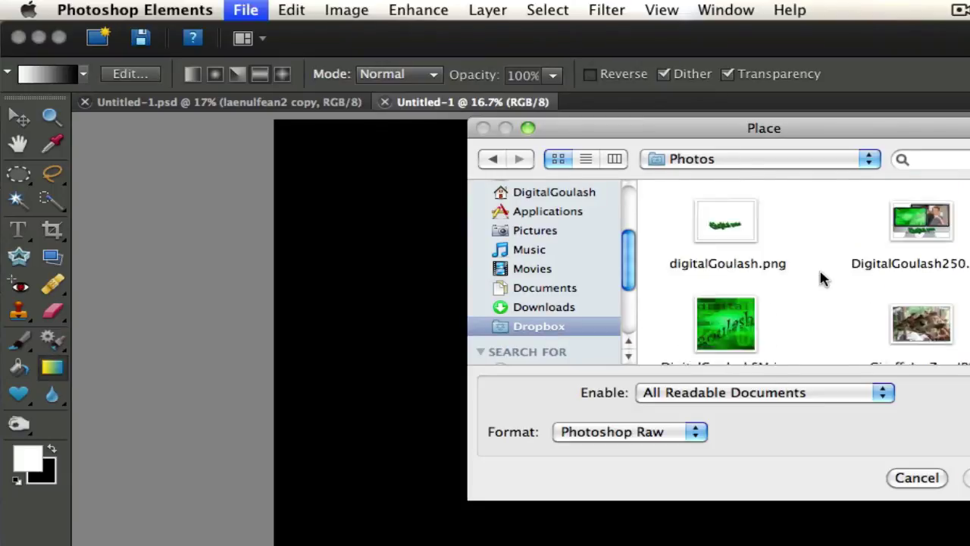
{"action": "left_click", "coordinate": [735, 226]}
{"action": "double_click", "coordinate": [733, 226]}
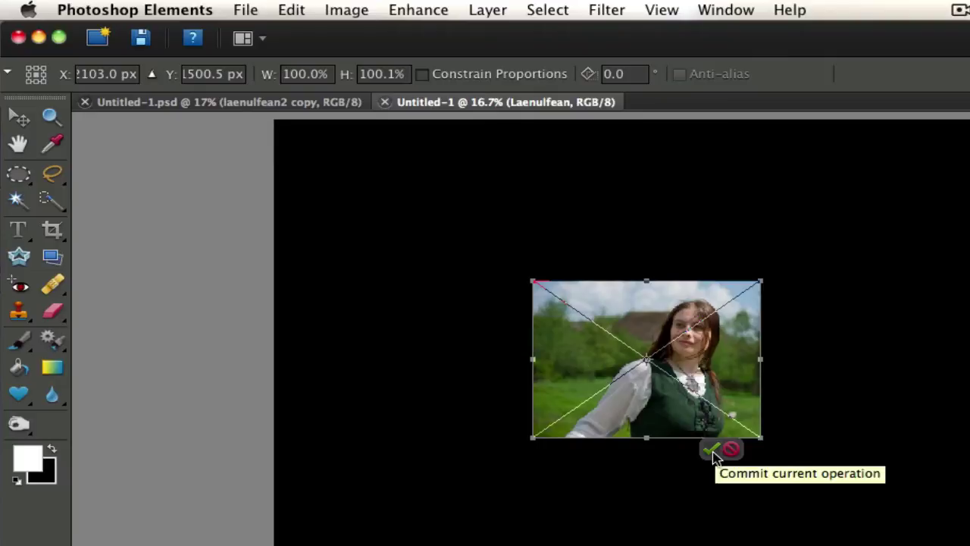
{"action": "key", "text": "g"}
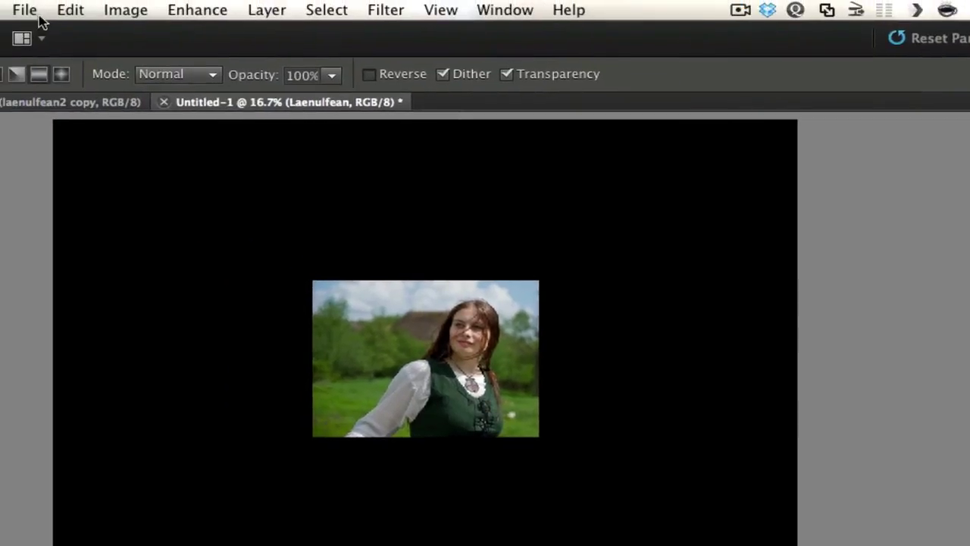
Place laenulfean2.jpg left of the first photo, scale it to 105.7%, and commit
{"action": "left_click", "coordinate": [23, 9]}
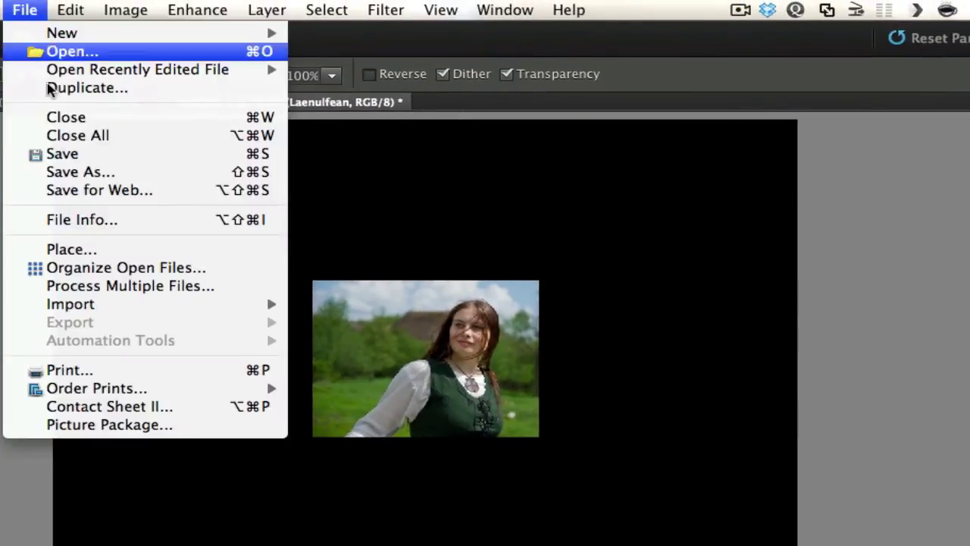
{"action": "left_click", "coordinate": [68, 250]}
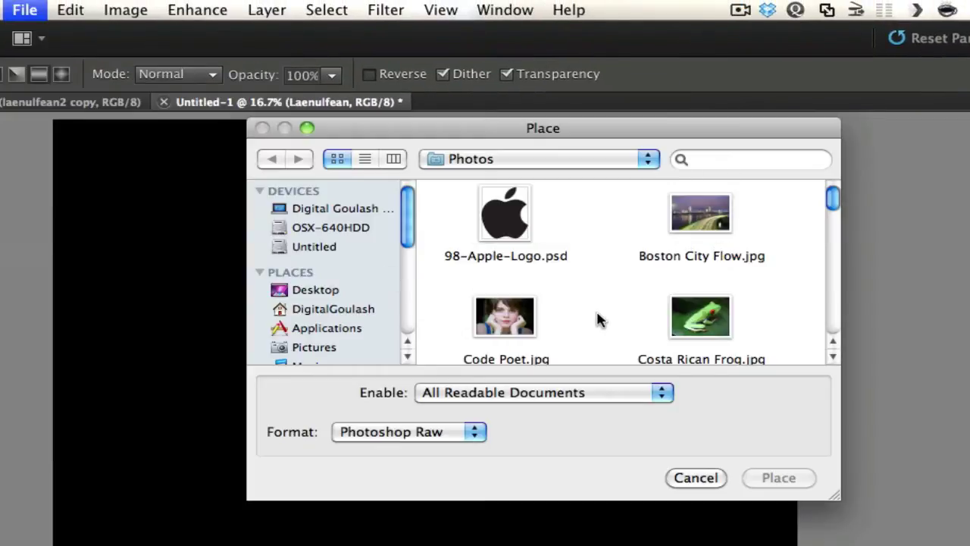
{"action": "scroll", "coordinate": [597, 319], "scroll_direction": "down", "scroll_amount": 5}
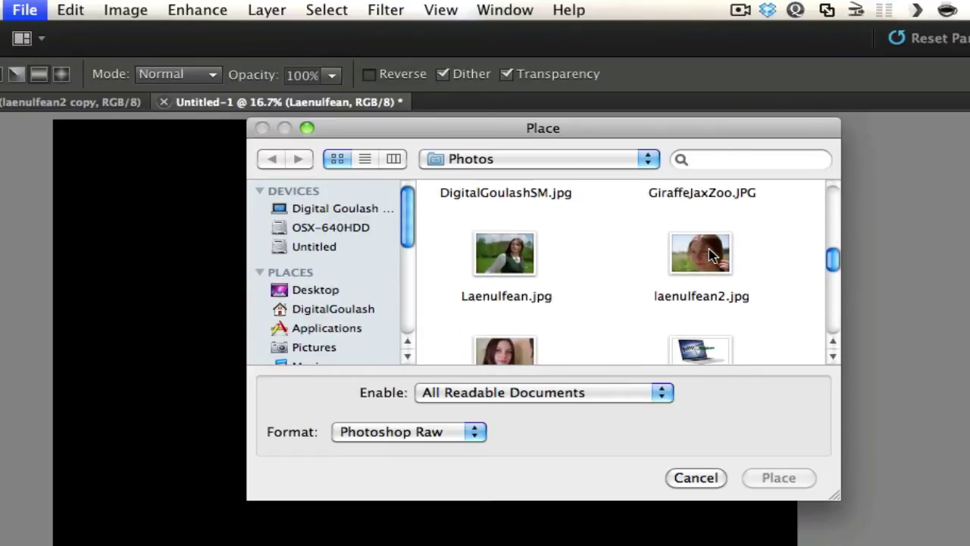
{"action": "double_click", "coordinate": [711, 254]}
{"action": "left_click_drag", "start_coordinate": [515, 351], "coordinate": [340, 347]}
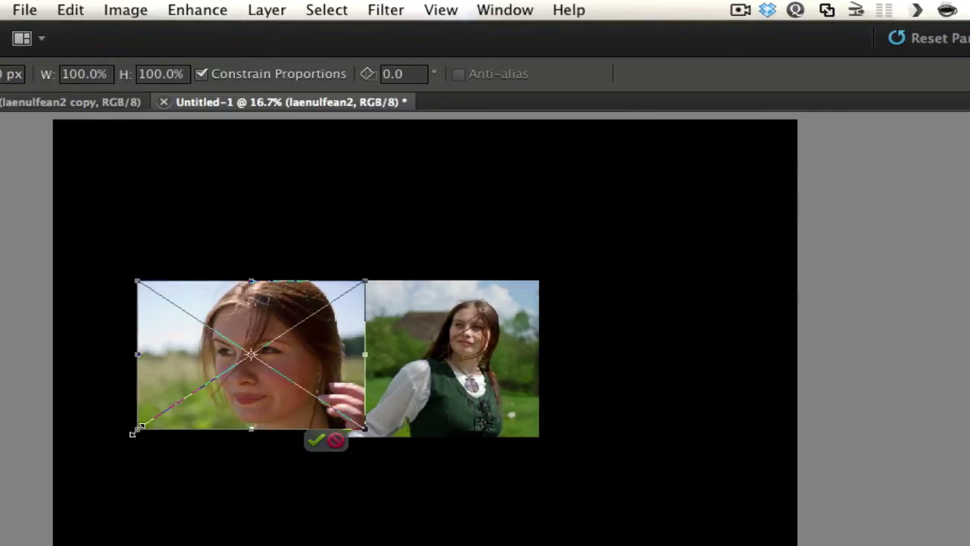
{"action": "mouse_move", "coordinate": [132, 432]}
{"action": "left_mouse_down"}
{"action": "mouse_move", "coordinate": [121, 439]}
{"action": "mouse_move", "coordinate": [158, 432]}
{"action": "mouse_move", "coordinate": [121, 443]}
{"action": "left_mouse_up"}
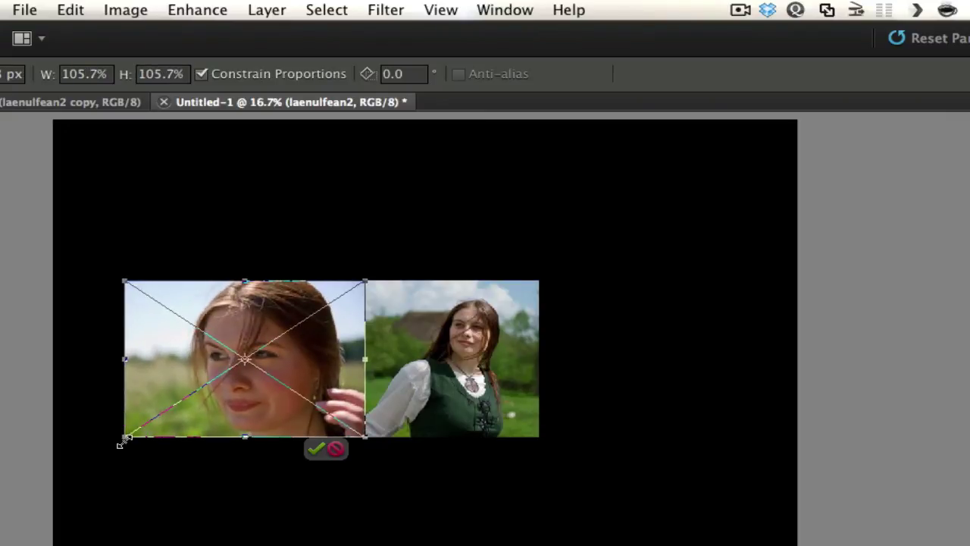
{"action": "key", "text": "g"}
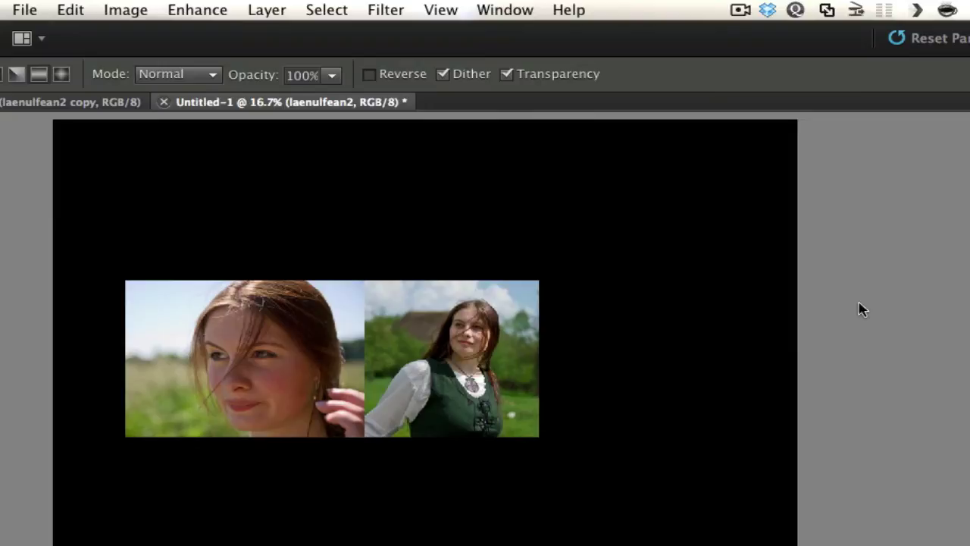
Place laenulfean3.jpg right of the middle photo, scale it to 108.2%, and commit
{"action": "left_click", "coordinate": [26, 8]}
{"action": "mouse_move", "coordinate": [93, 310]}
{"action": "left_click", "coordinate": [96, 250]}
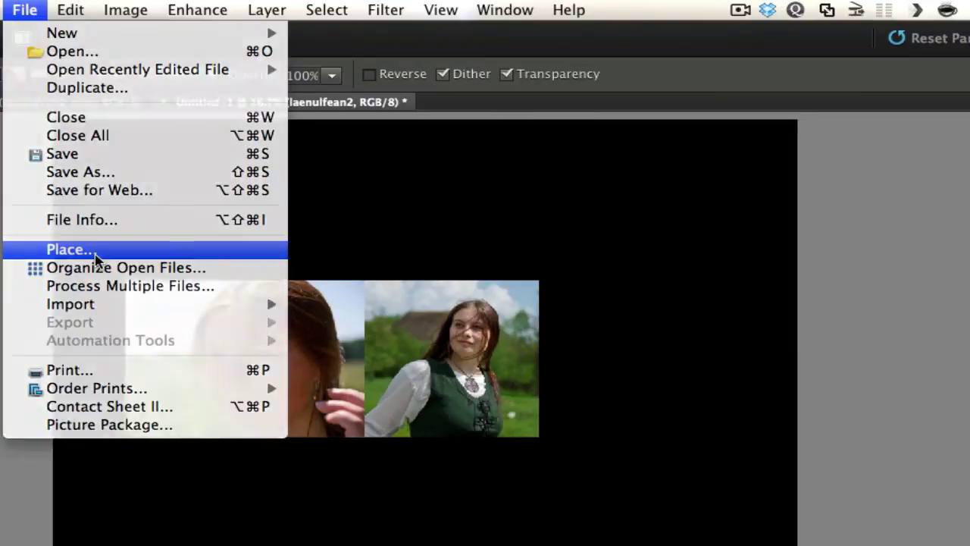
{"action": "scroll", "coordinate": [702, 306], "scroll_direction": "down", "scroll_amount": 10}
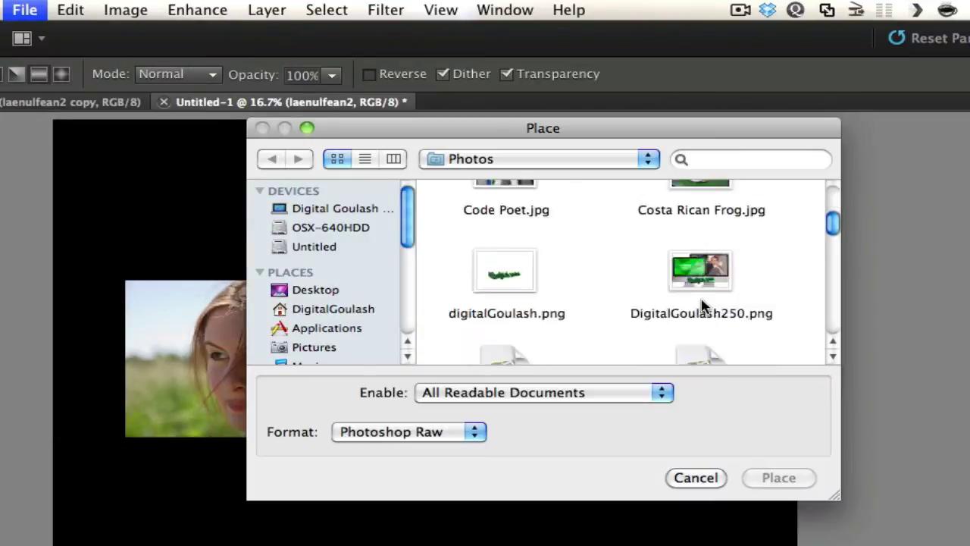
{"action": "double_click", "coordinate": [505, 274]}
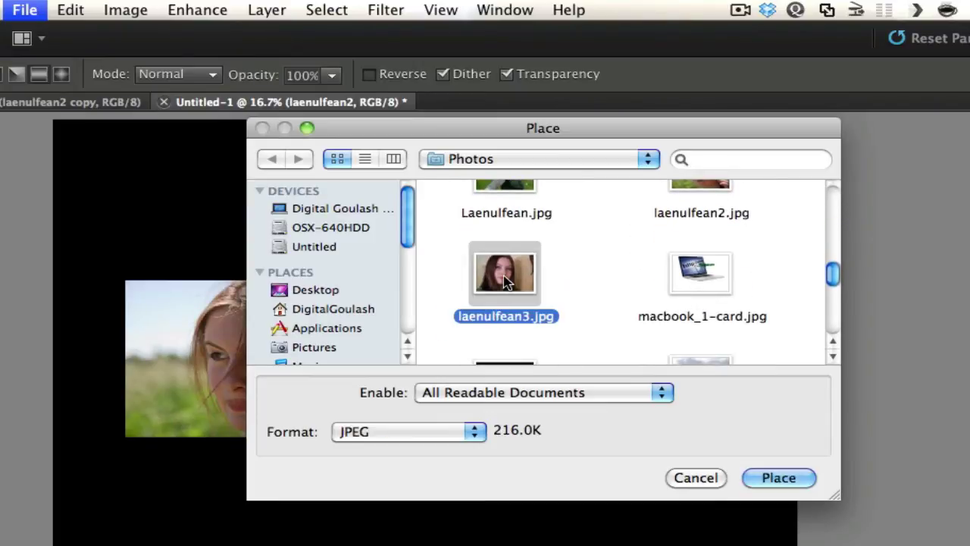
{"action": "left_click_drag", "start_coordinate": [511, 342], "coordinate": [683, 338]}
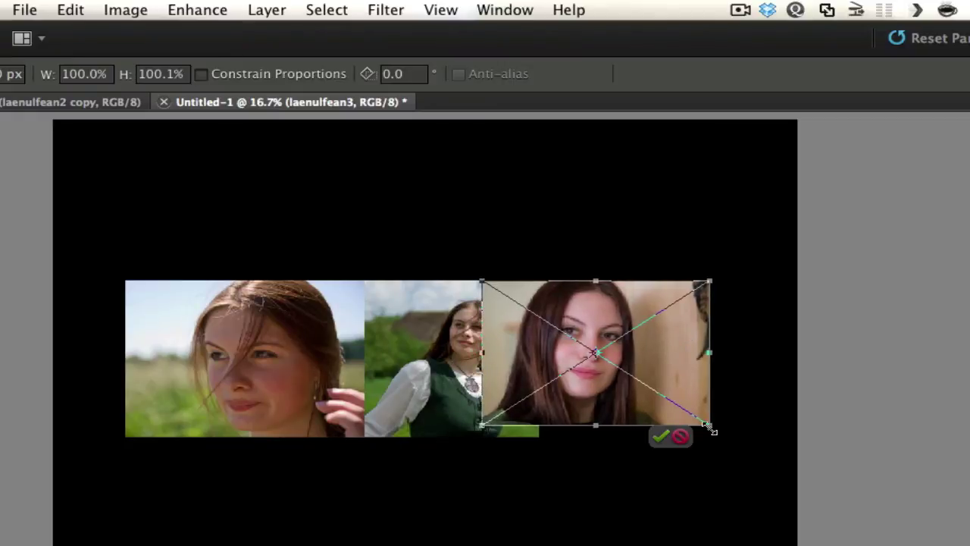
{"action": "left_click_drag", "start_coordinate": [709, 426], "coordinate": [720, 446]}
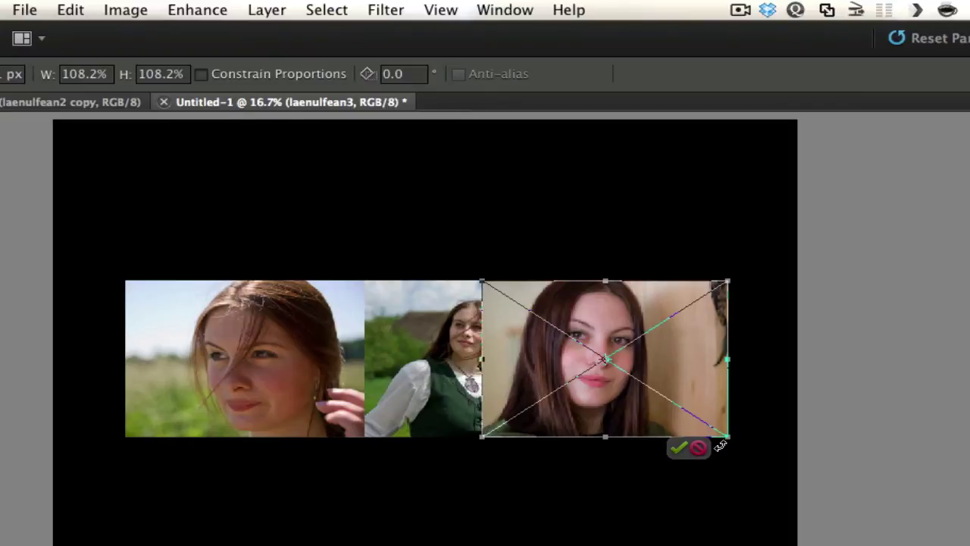
{"action": "key", "text": "g"}
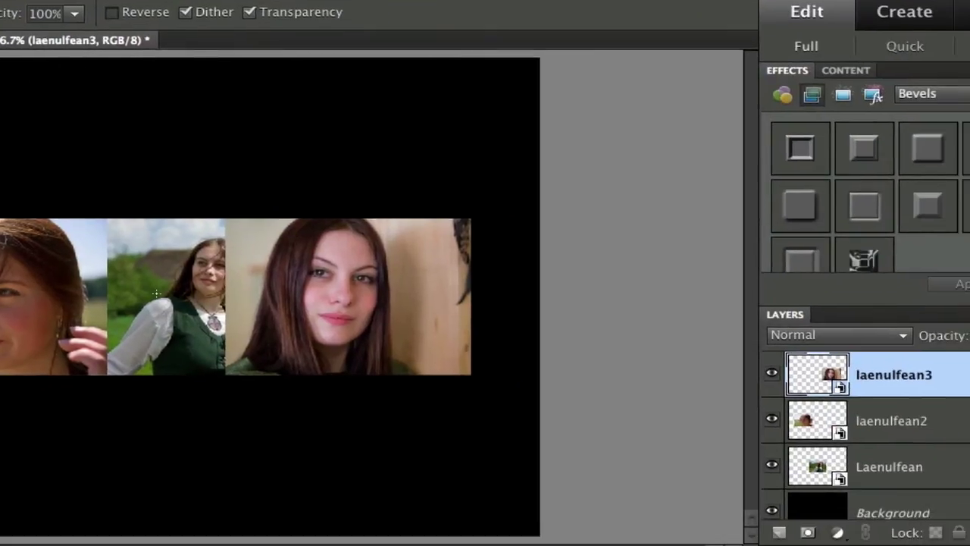
Move the Laenulfean layer to the top of the Layers panel and hide it
{"action": "left_click", "coordinate": [928, 465]}
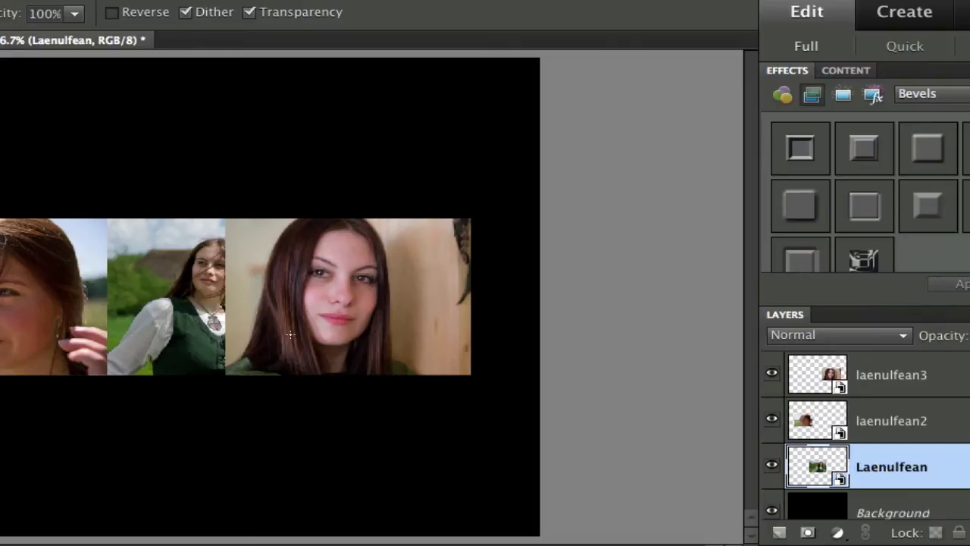
{"action": "left_click_drag", "start_coordinate": [894, 457], "coordinate": [892, 364]}
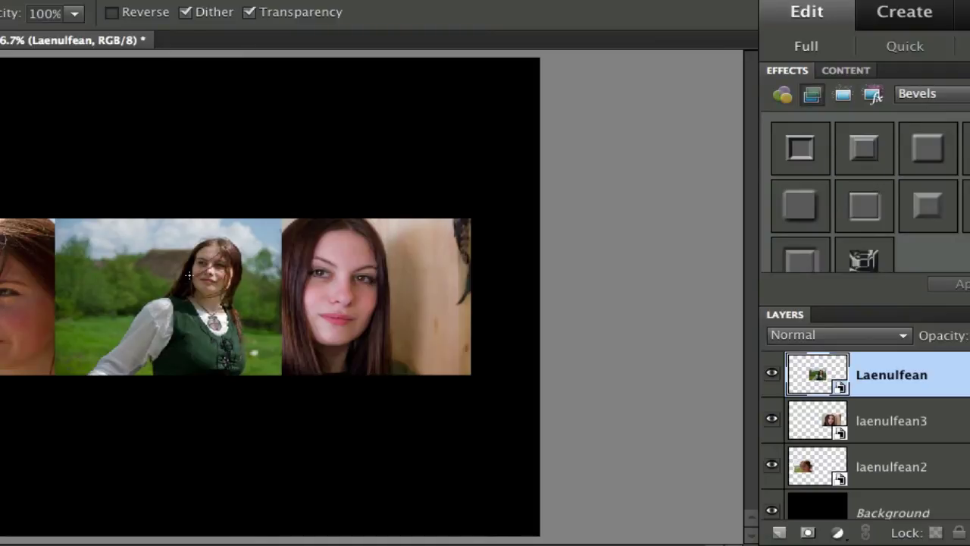
{"action": "left_click", "coordinate": [772, 376]}
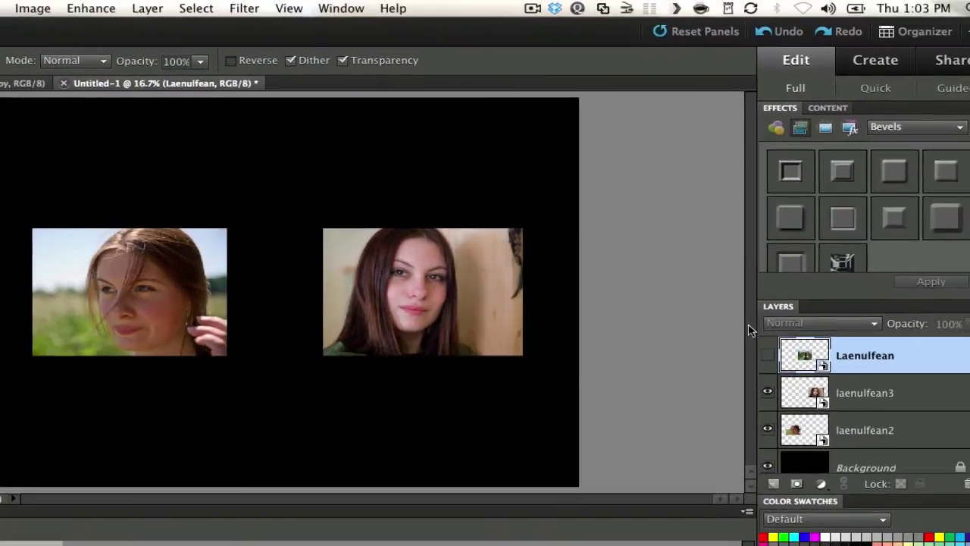
Apply a Perspective transform to laenulfean3, pulling its top-left corner down to shorten the left edge
{"action": "left_click", "coordinate": [834, 392]}
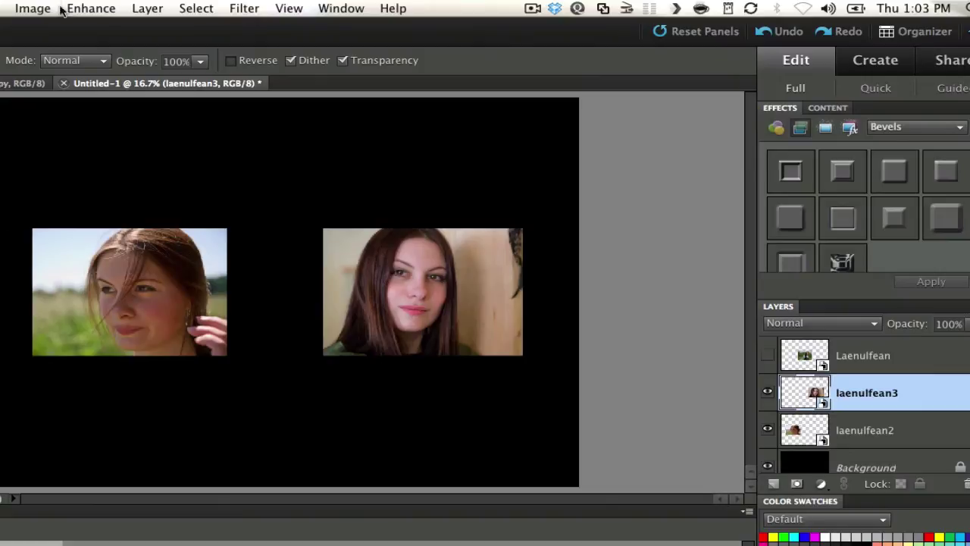
{"action": "left_click", "coordinate": [23, 7]}
{"action": "mouse_move", "coordinate": [44, 47]}
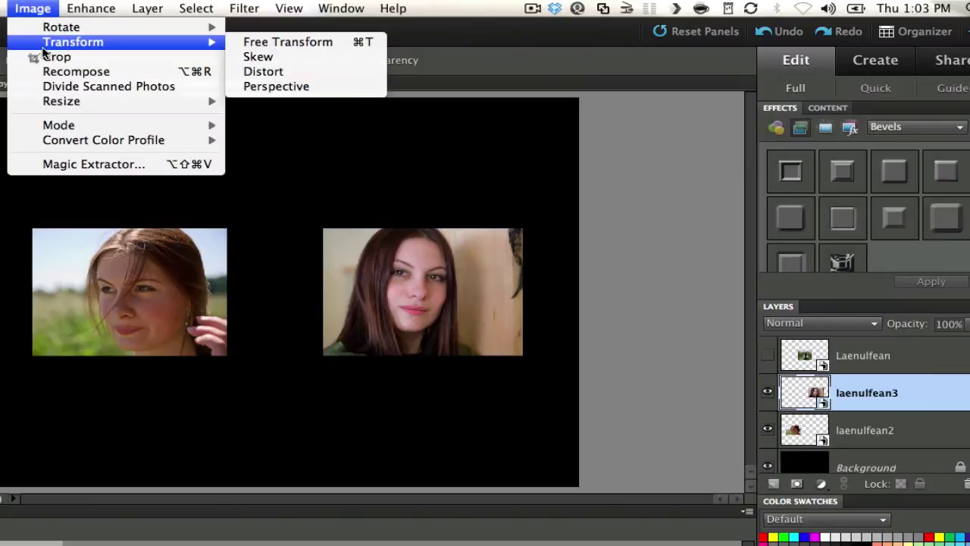
{"action": "left_click", "coordinate": [260, 88]}
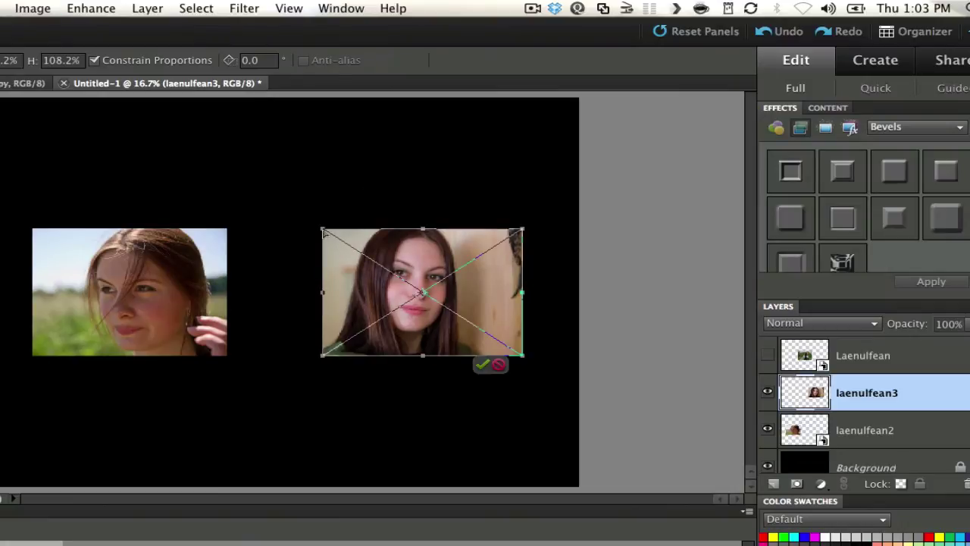
{"action": "left_click_drag", "start_coordinate": [324, 231], "coordinate": [325, 248]}
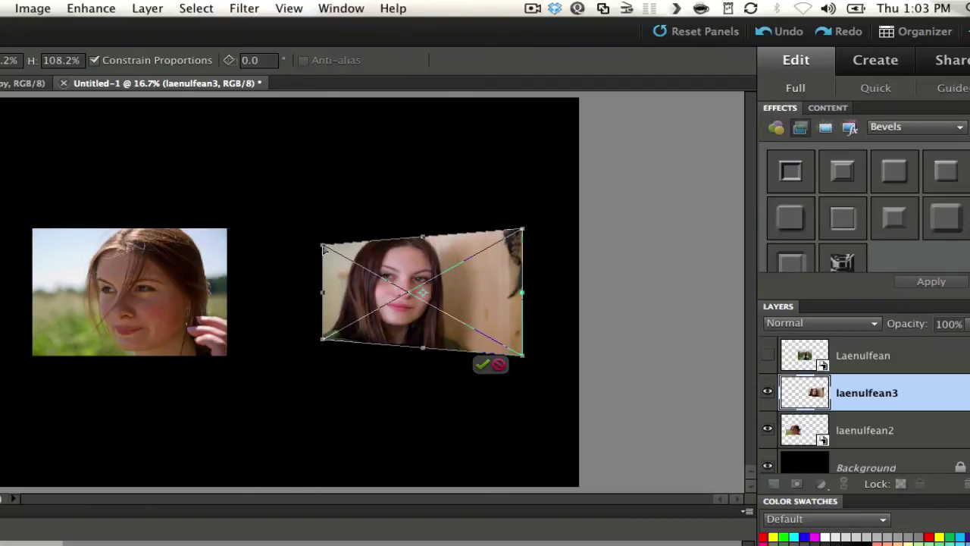
{"action": "key", "text": "Return"}
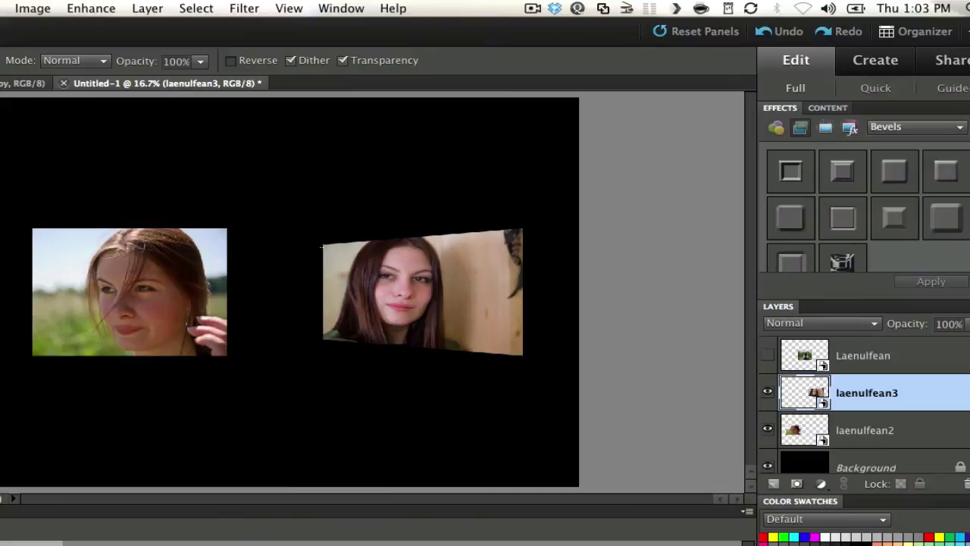
Apply a Perspective transform to laenulfean2, pulling its bottom-right corner up to shorten the right edge
{"action": "left_click", "coordinate": [834, 428]}
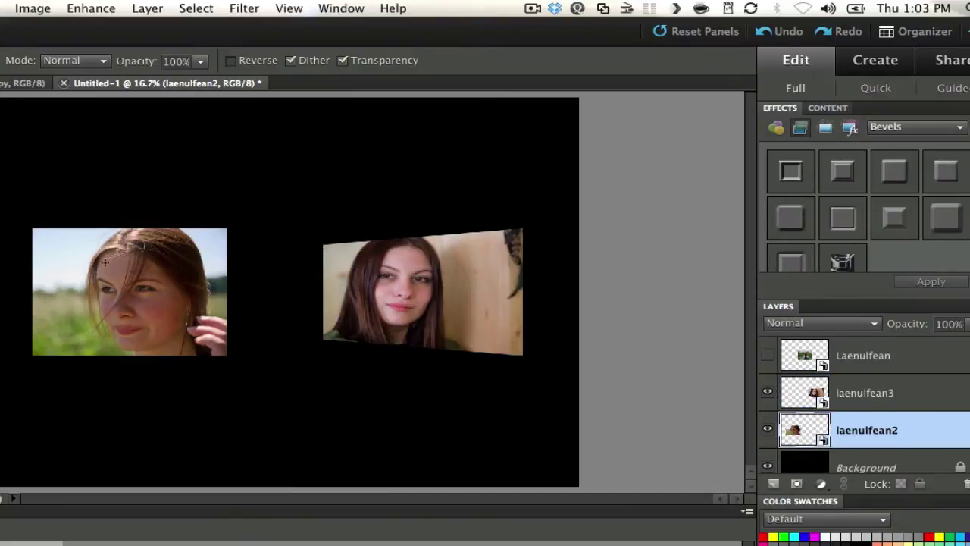
{"action": "left_click", "coordinate": [27, 7]}
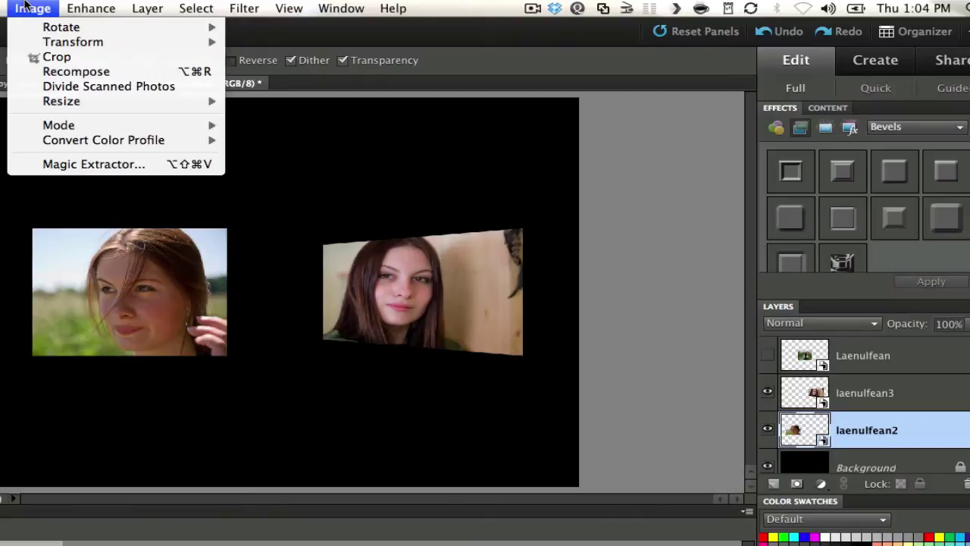
{"action": "mouse_move", "coordinate": [38, 44]}
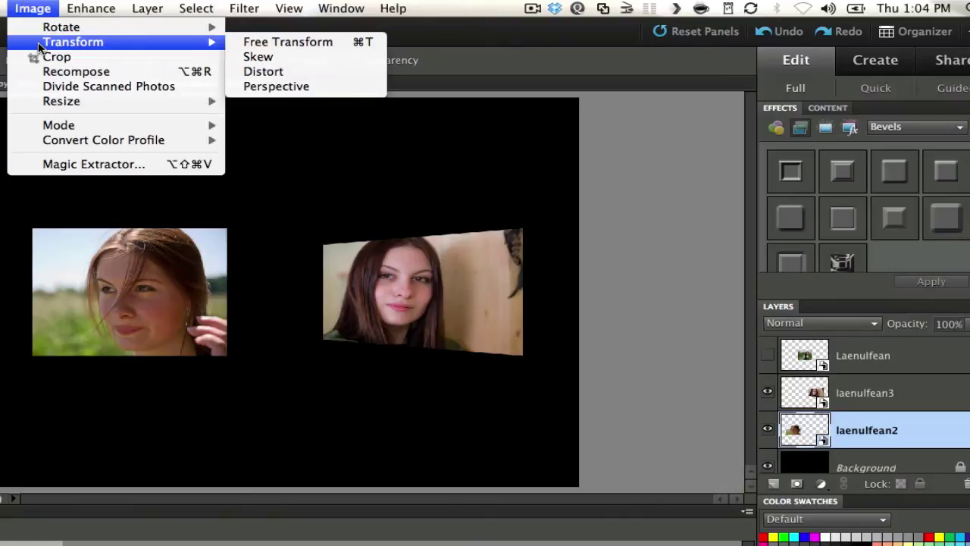
{"action": "left_click", "coordinate": [271, 87]}
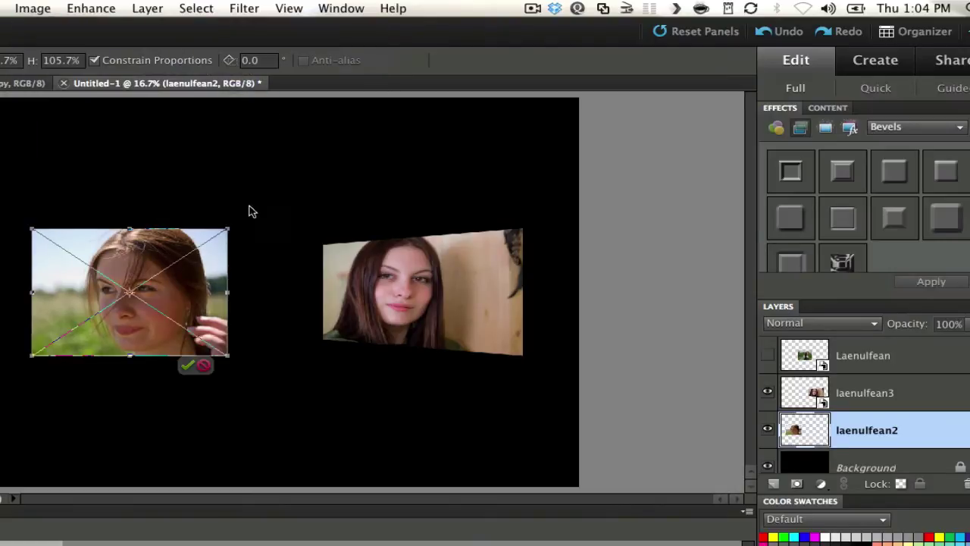
{"action": "left_click_drag", "start_coordinate": [229, 230], "coordinate": [233, 237]}
{"action": "left_click_drag", "start_coordinate": [227, 355], "coordinate": [229, 344]}
{"action": "key", "text": "g"}
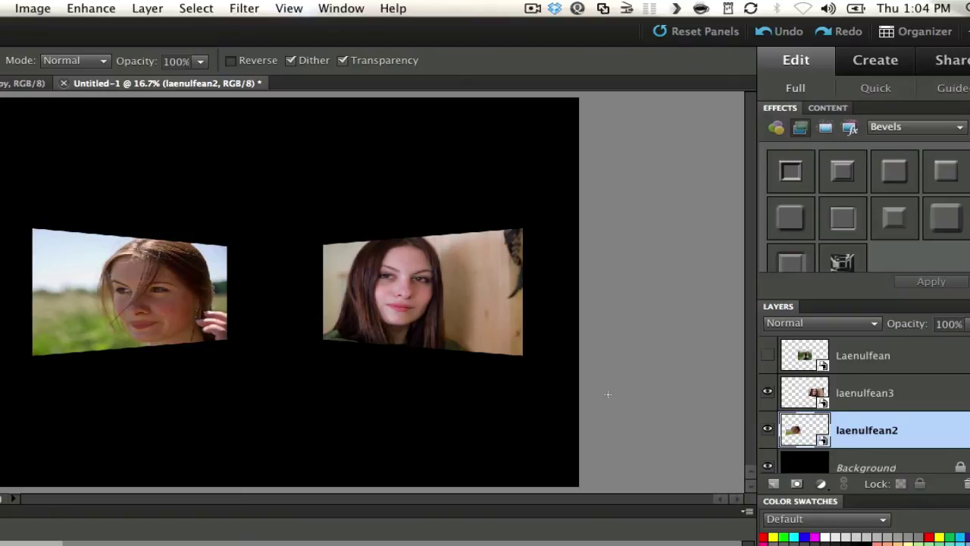
Make the Laenulfean layer visible again and duplicate it as Laenulfean copy
{"action": "left_click", "coordinate": [768, 357]}
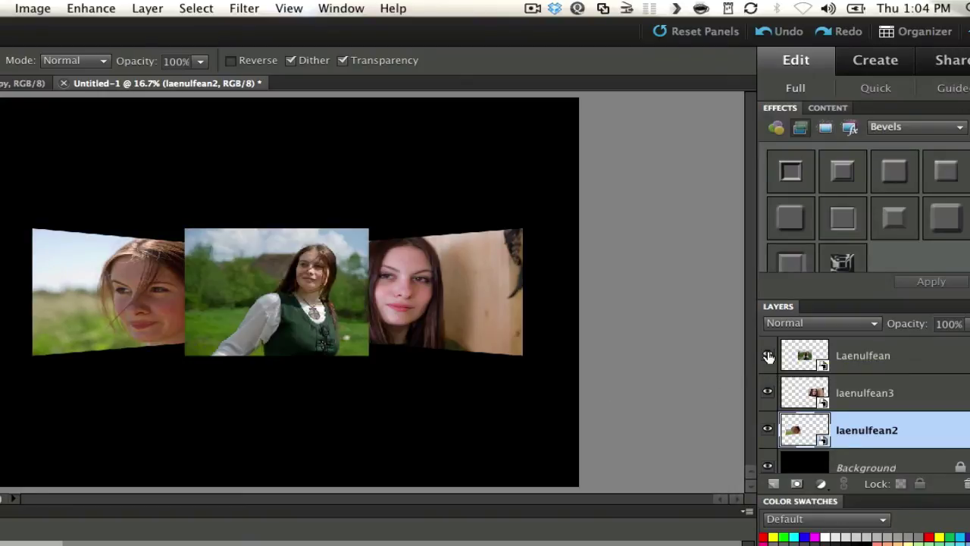
{"action": "left_click", "coordinate": [846, 363]}
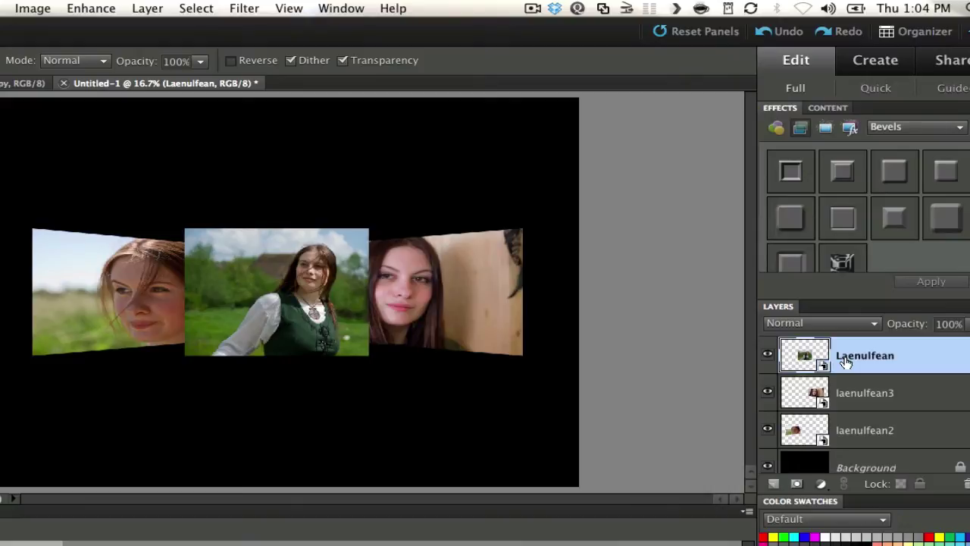
{"action": "key", "text": "ctrl+j"}
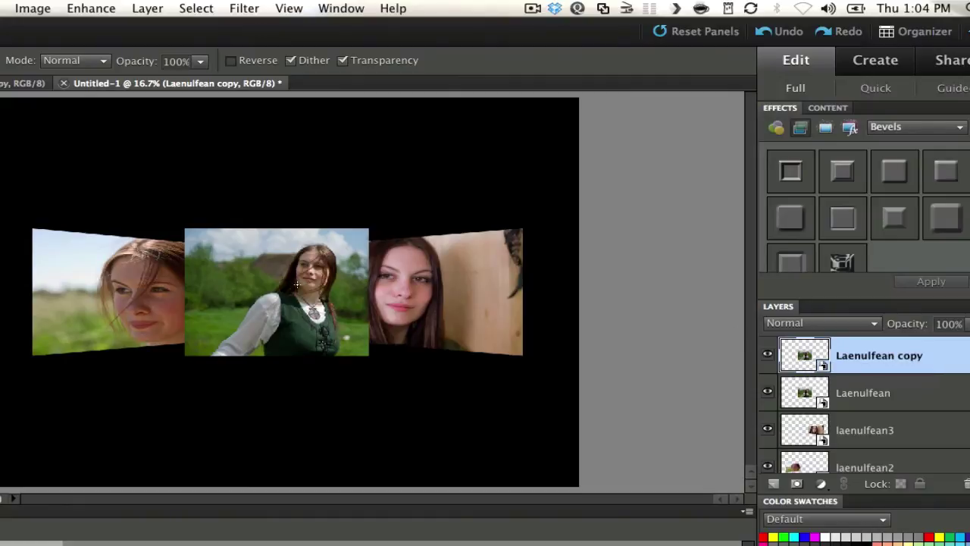
Flip the Laenulfean copy layer vertically with Image > Rotate > Flip Layer Vertical
{"action": "left_click", "coordinate": [34, 8]}
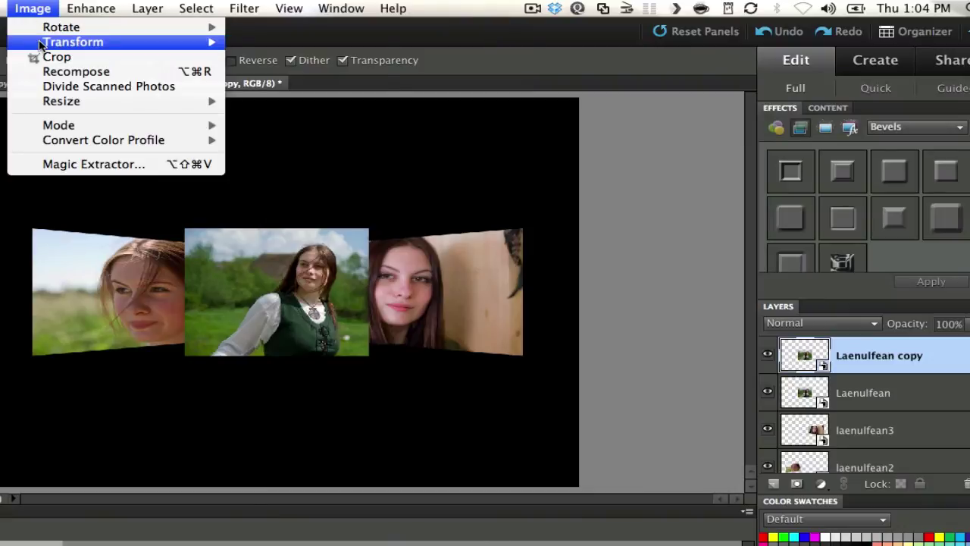
{"action": "mouse_move", "coordinate": [64, 31]}
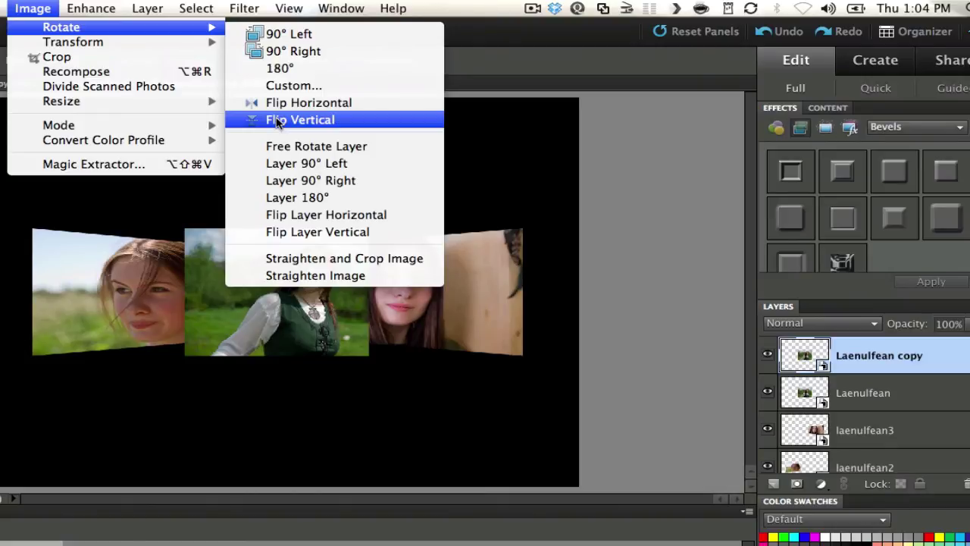
{"action": "left_click", "coordinate": [303, 238]}
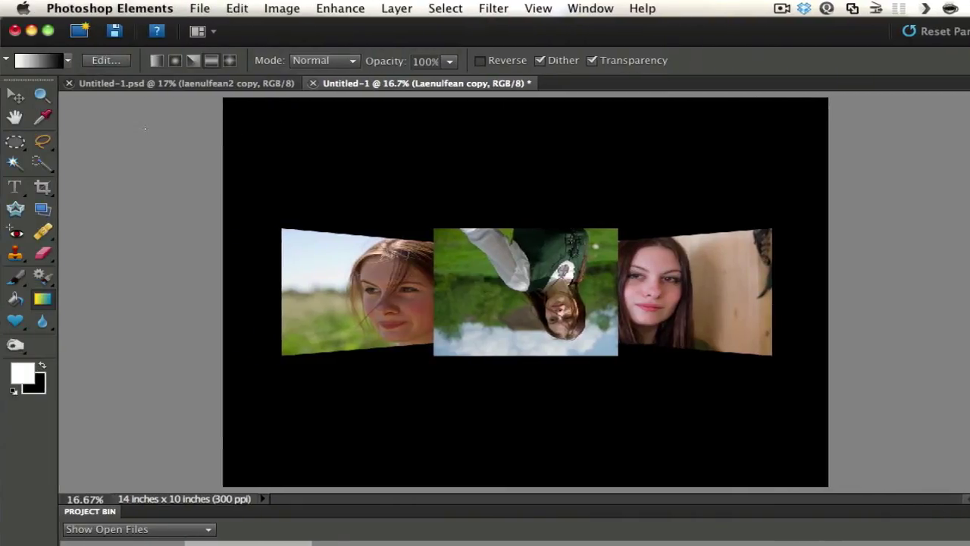
Move the flipped Laenulfean copy straight down until it sits right below the middle photo
{"action": "left_click", "coordinate": [15, 96]}
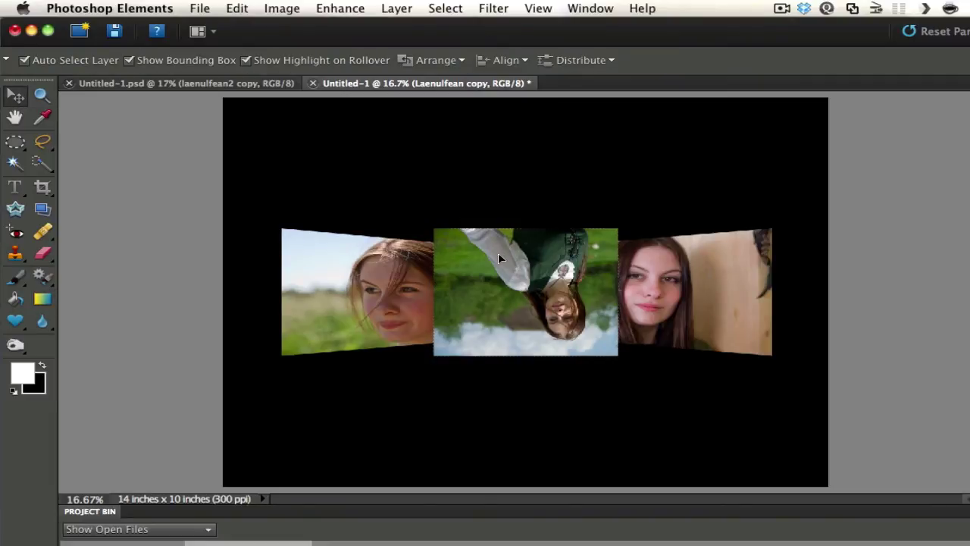
{"action": "left_click_drag", "start_coordinate": [498, 252], "coordinate": [501, 381]}
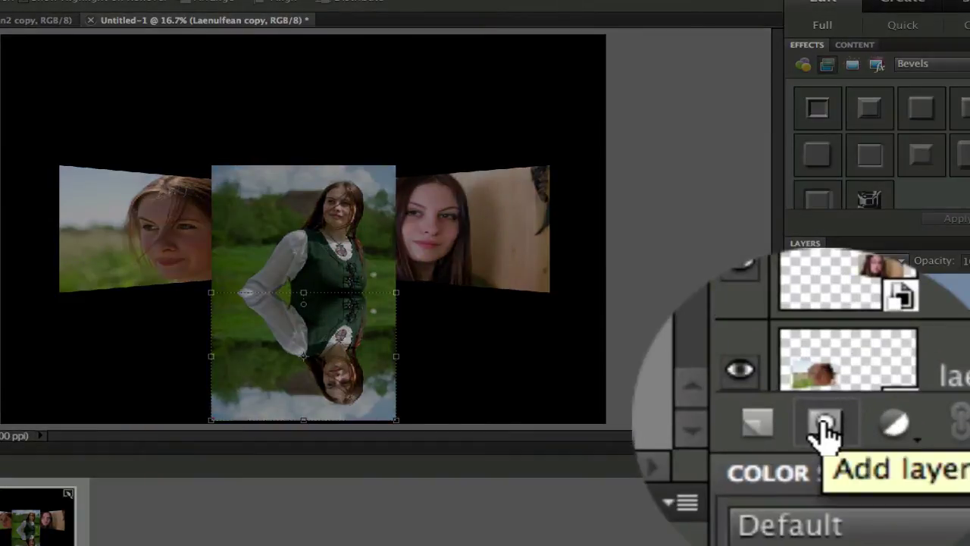
Mask the flipped Laenulfean copy and fade it out with a vertical black-to-white gradient
{"action": "left_click", "coordinate": [826, 426]}
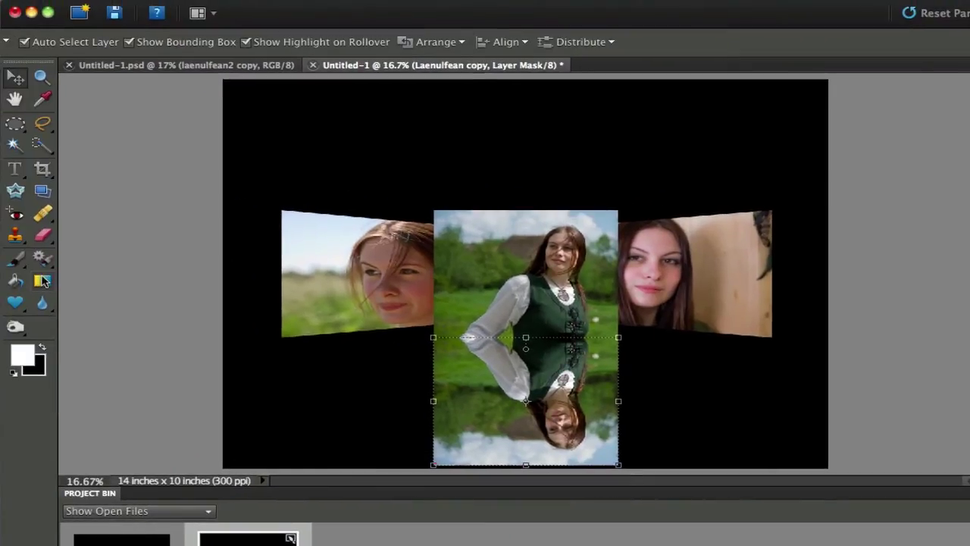
{"action": "left_click", "coordinate": [42, 281]}
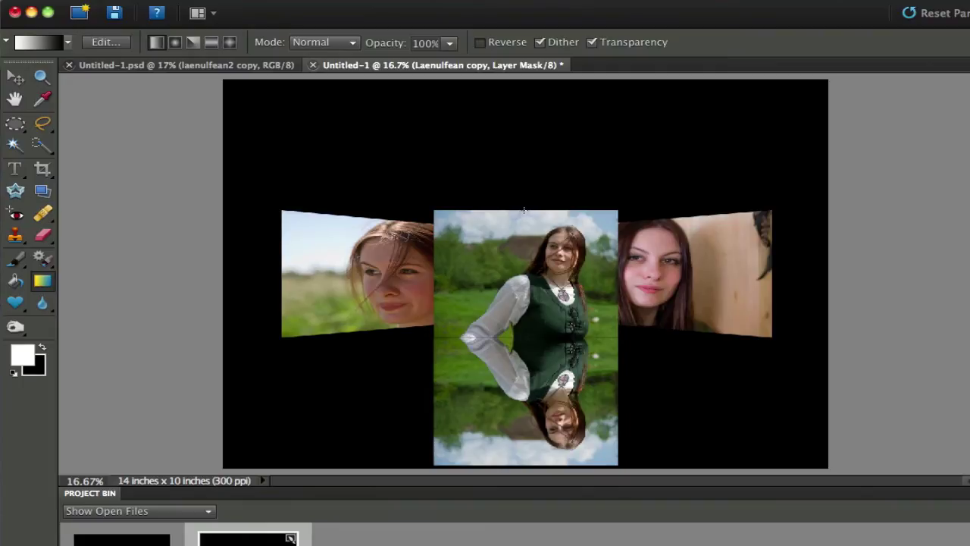
{"action": "left_click_drag", "start_coordinate": [524, 210], "coordinate": [525, 464]}
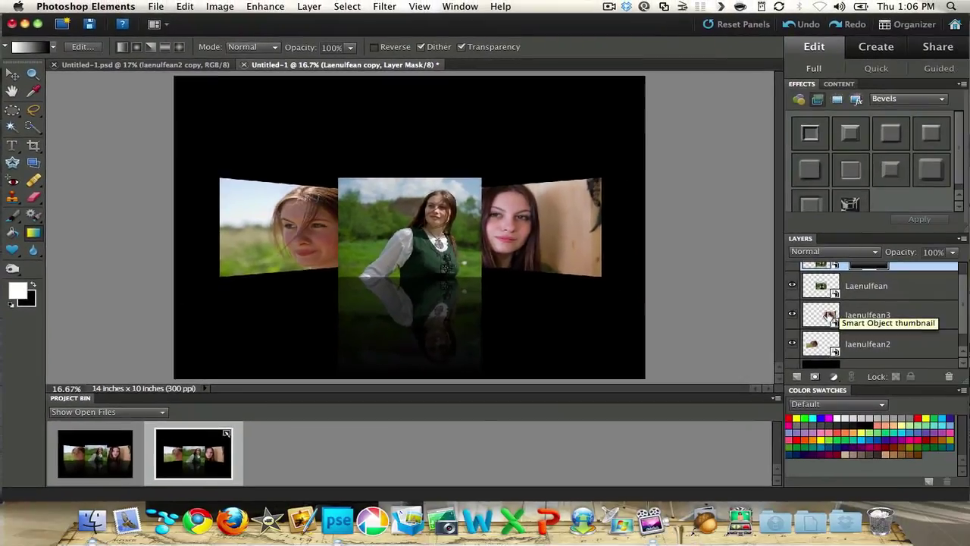
Duplicate laenulfean3, flip the copy vertically, and move it beneath the right-hand photo
{"action": "left_click", "coordinate": [829, 314]}
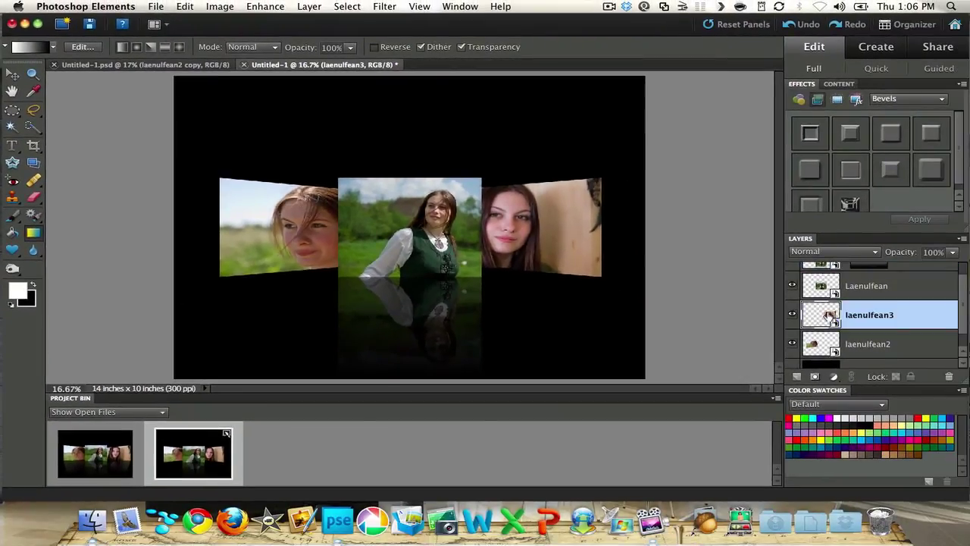
{"action": "key", "text": "super+j"}
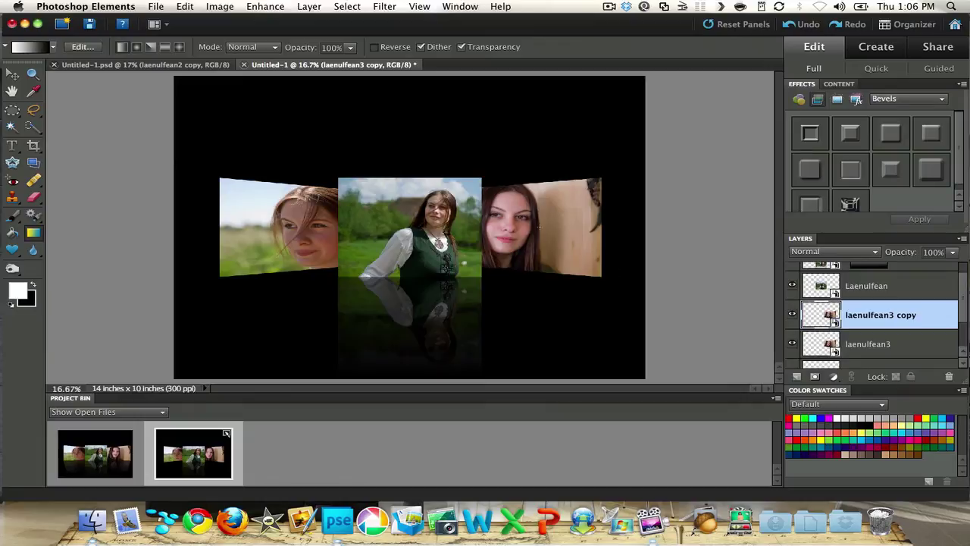
{"action": "left_click", "coordinate": [219, 9]}
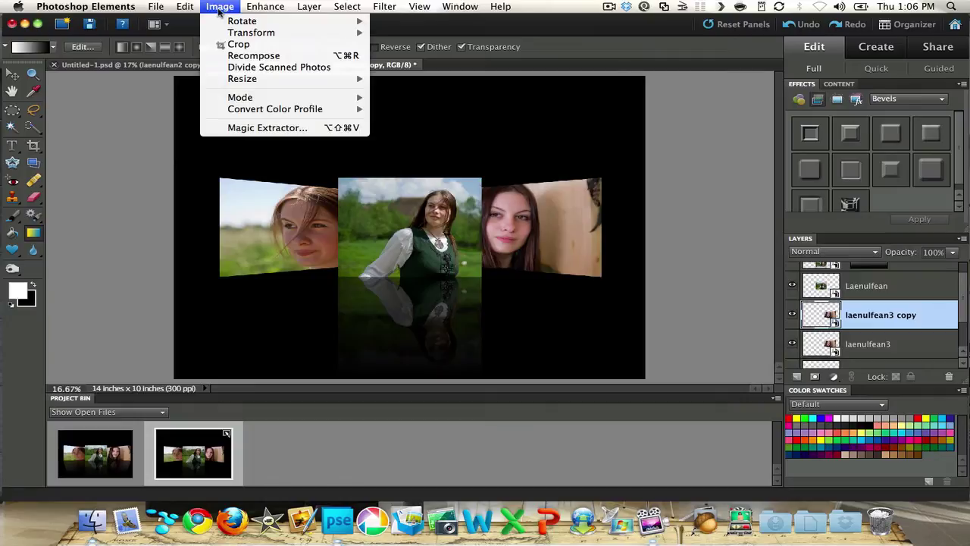
{"action": "mouse_move", "coordinate": [220, 21]}
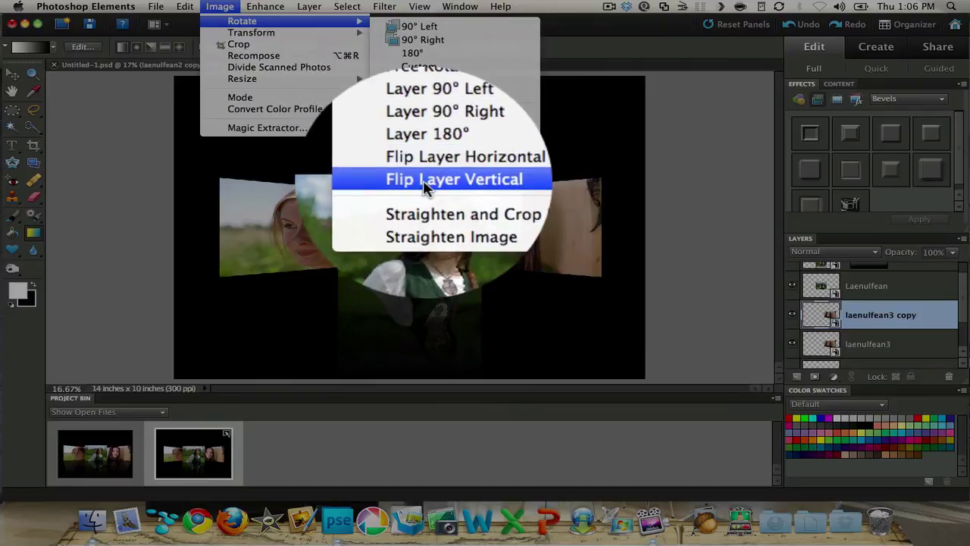
{"action": "left_click", "coordinate": [424, 182]}
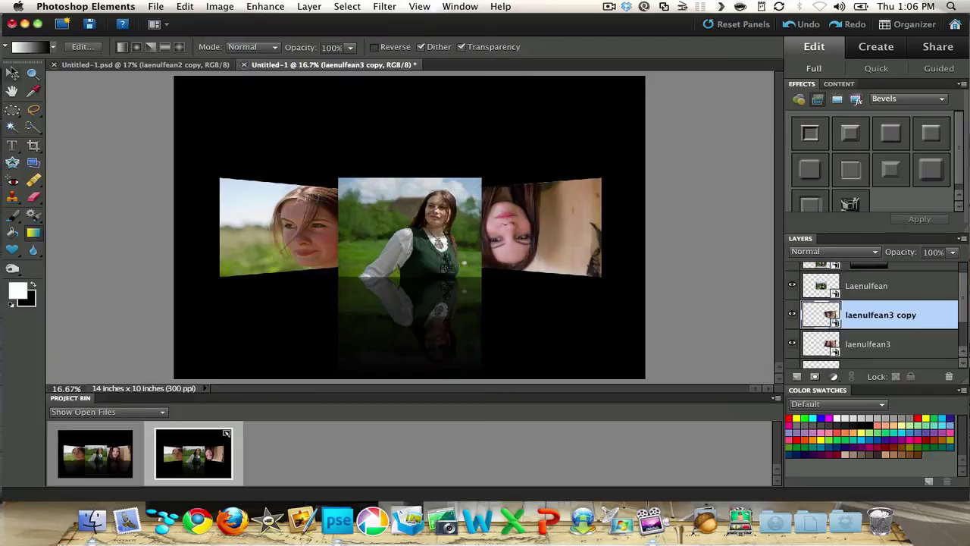
{"action": "left_click", "coordinate": [13, 73]}
{"action": "left_click_drag", "start_coordinate": [563, 210], "coordinate": [563, 286]}
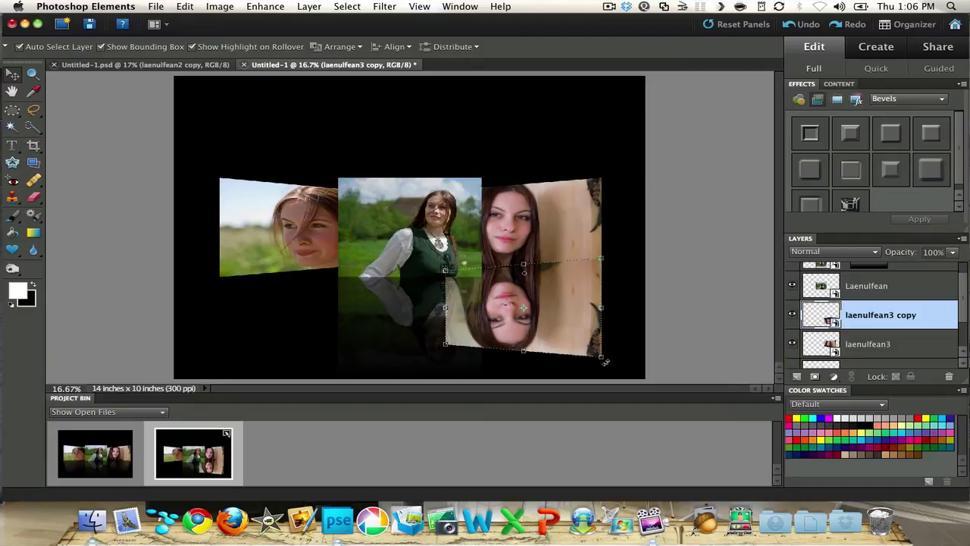
Rotate the flipped laenulfean3 copy to about -162.7° and nudge it under the photo's slanted bottom
{"action": "left_click_drag", "start_coordinate": [606, 362], "coordinate": [603, 381]}
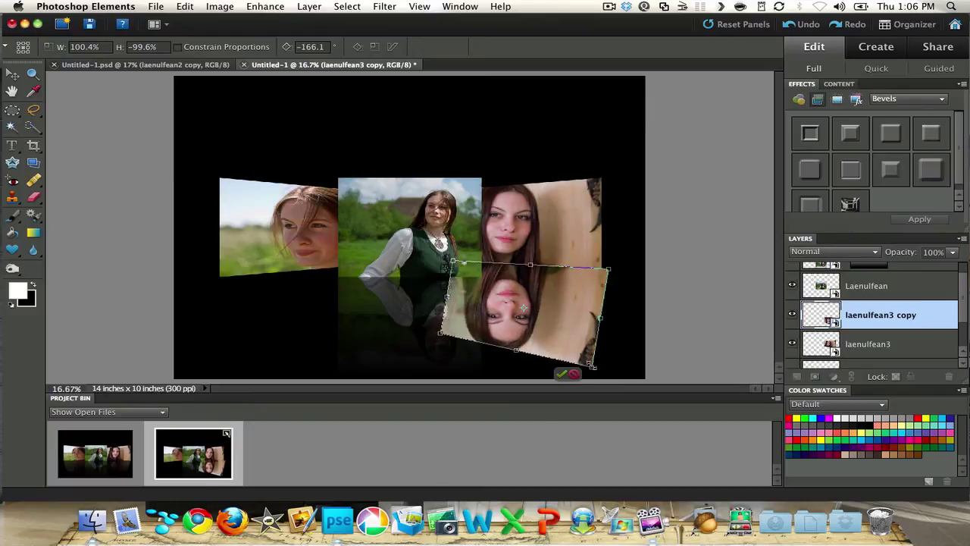
{"action": "mouse_move", "coordinate": [570, 305]}
{"action": "left_mouse_down"}
{"action": "mouse_move", "coordinate": [563, 315]}
{"action": "mouse_move", "coordinate": [564, 305]}
{"action": "left_mouse_up"}
{"action": "left_click_drag", "start_coordinate": [599, 369], "coordinate": [597, 377]}
{"action": "left_click_drag", "start_coordinate": [569, 313], "coordinate": [566, 307]}
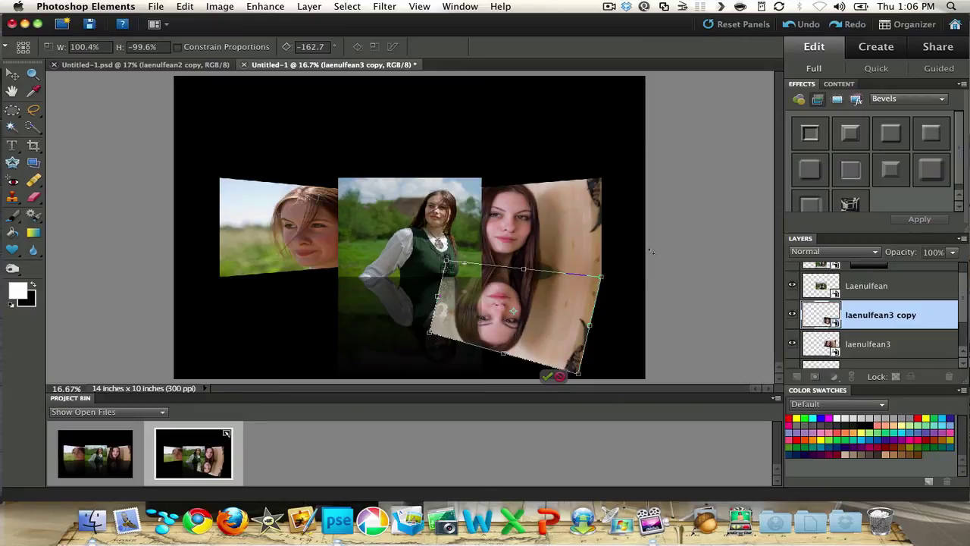
{"action": "key", "text": "Return"}
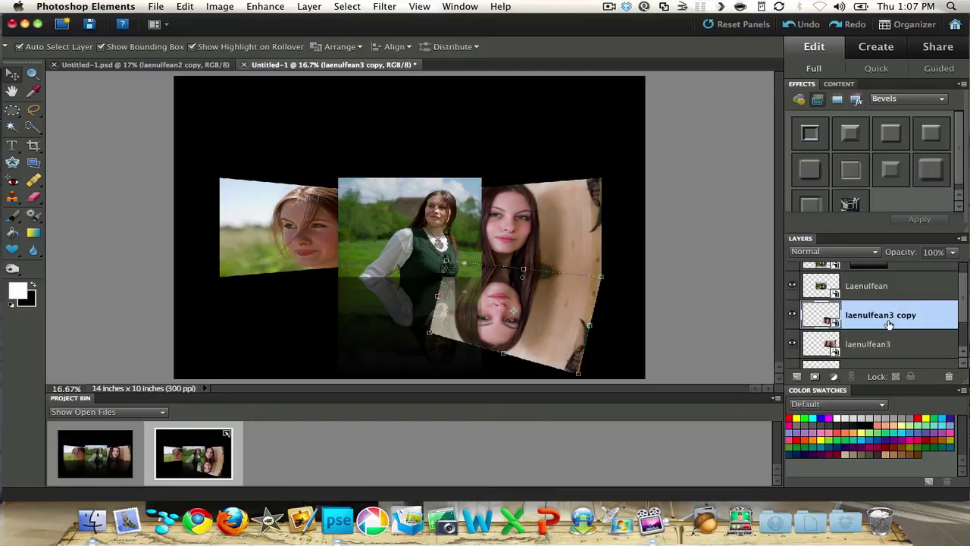
Add a layer mask to the laenulfean3 copy and apply a top-to-bottom gradient fading it into black
{"action": "left_click", "coordinate": [814, 376]}
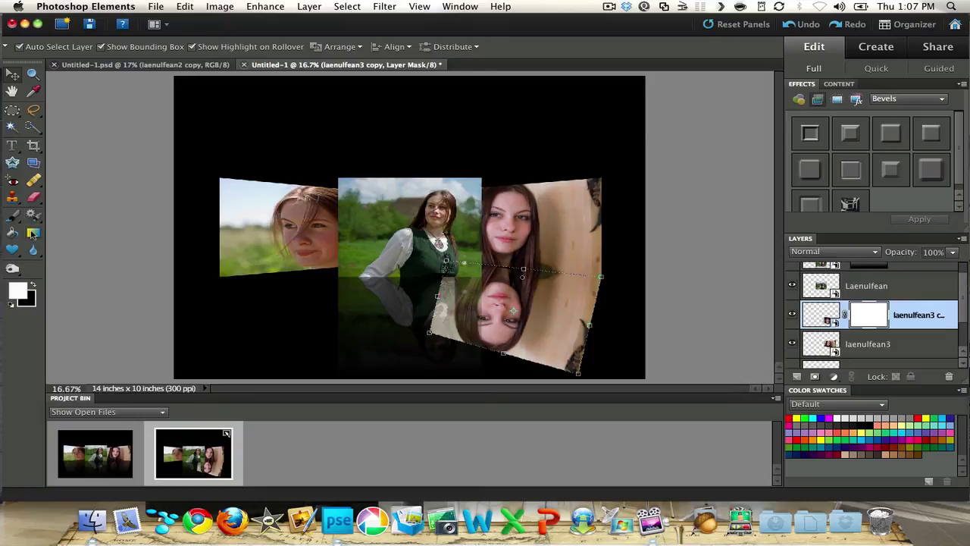
{"action": "left_click", "coordinate": [33, 234]}
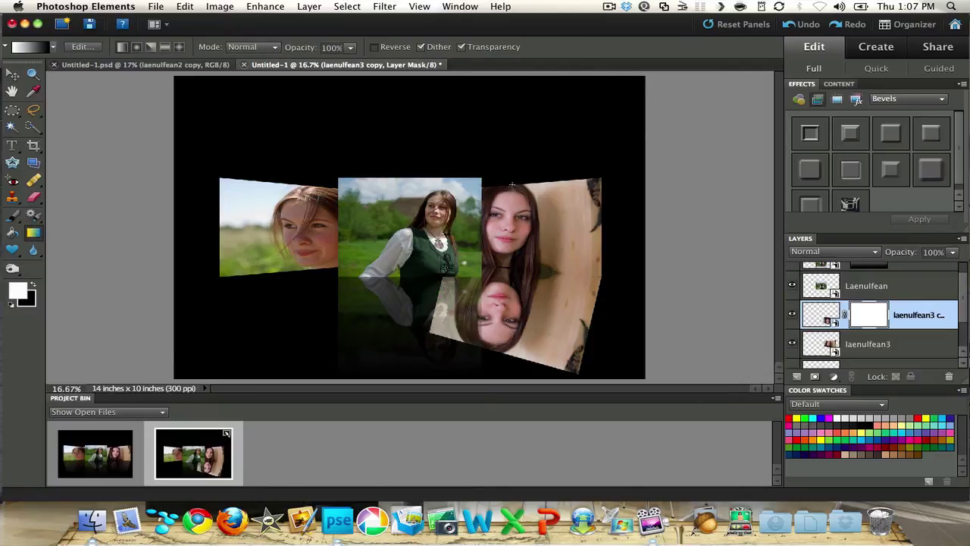
{"action": "left_click_drag", "start_coordinate": [512, 184], "coordinate": [479, 346]}
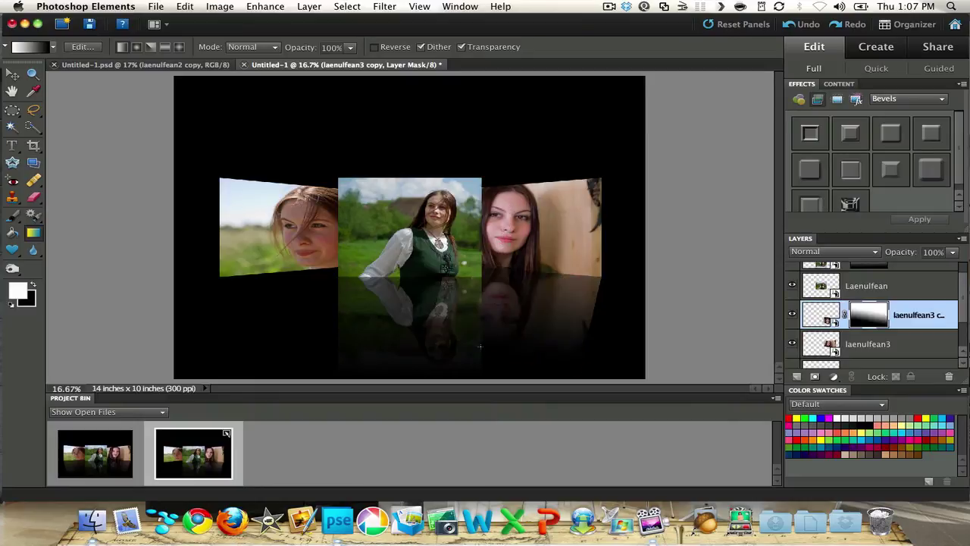
{"action": "left_click", "coordinate": [962, 364]}
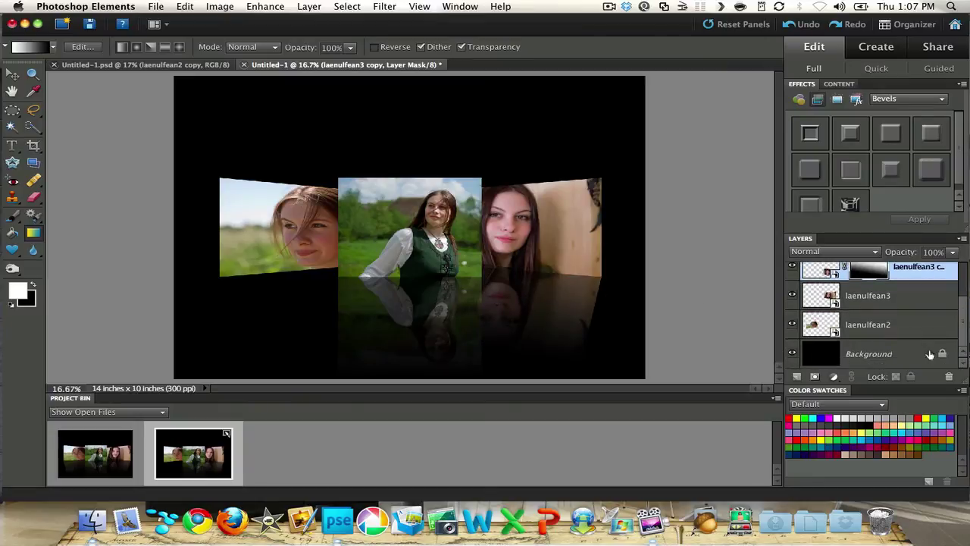
Duplicate laenulfean2 and flip the copy vertically
{"action": "left_click", "coordinate": [831, 325]}
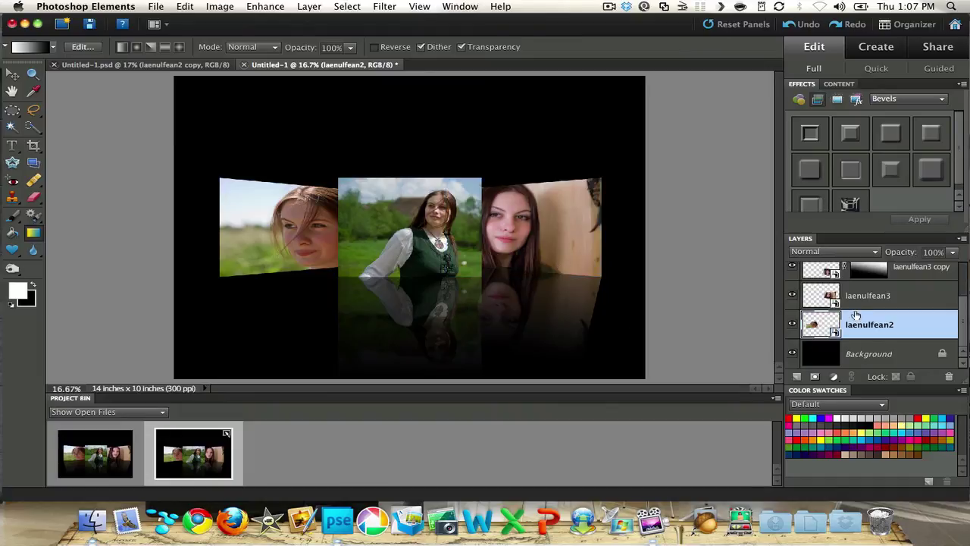
{"action": "key", "text": "super+j"}
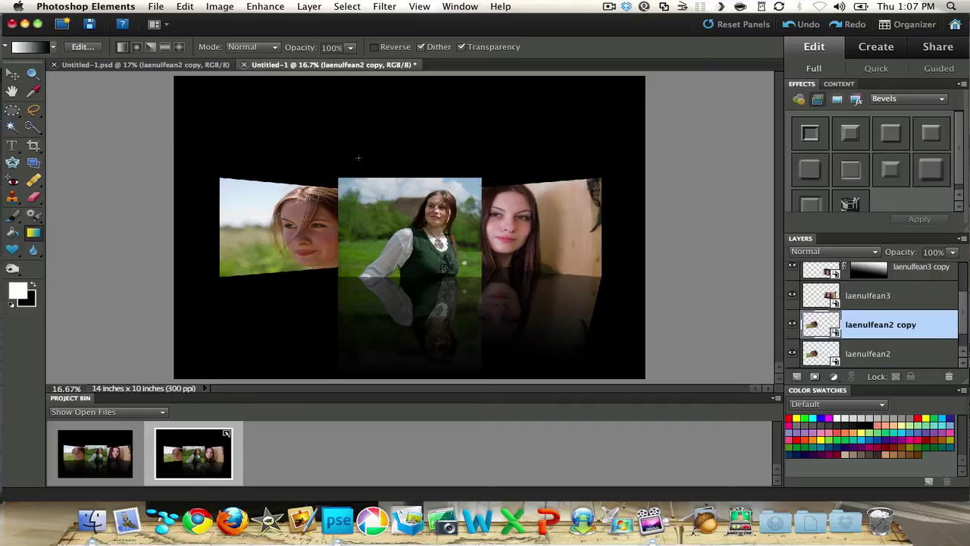
{"action": "left_click", "coordinate": [220, 7]}
{"action": "mouse_move", "coordinate": [229, 34]}
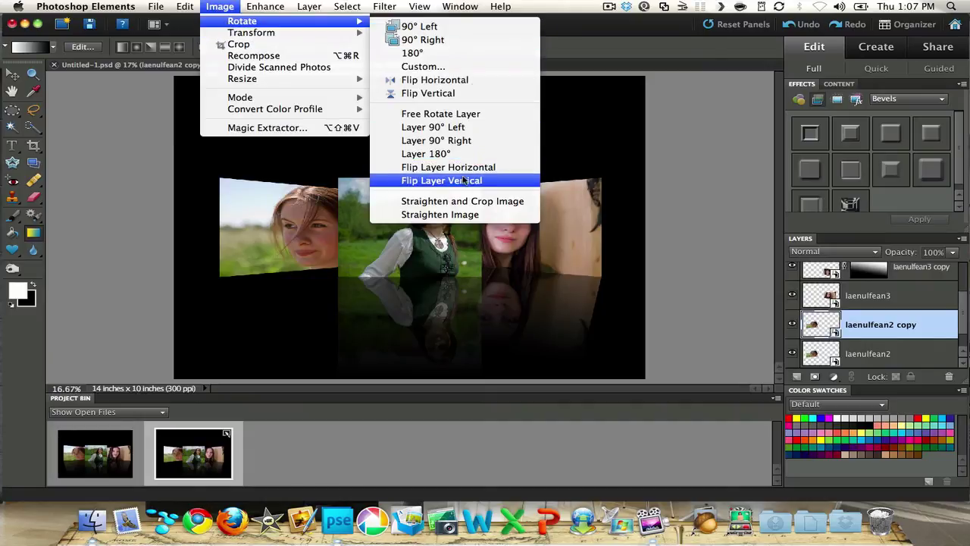
{"action": "left_click", "coordinate": [463, 180]}
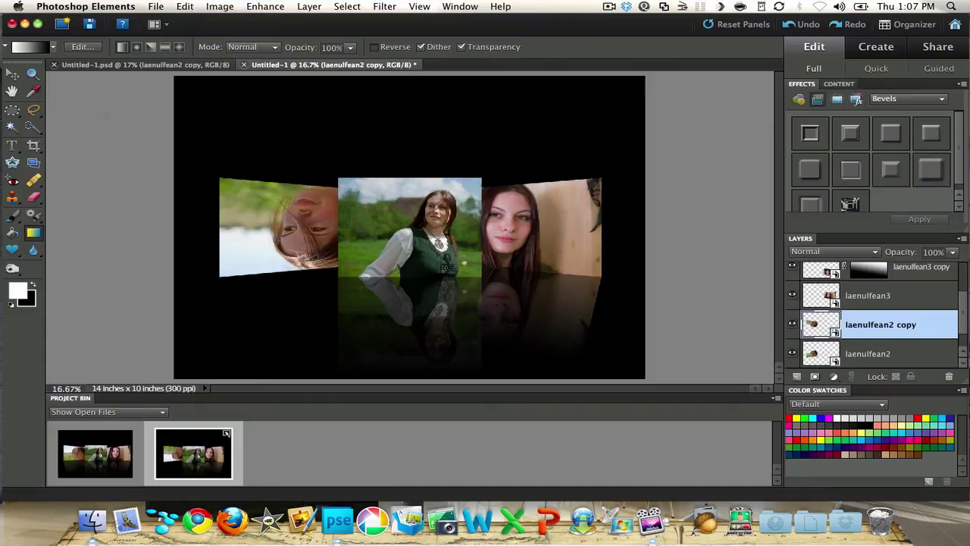
Move the flipped laenulfean2 copy below the left photo and tilt it to meet its slanted bottom
{"action": "left_click", "coordinate": [11, 75]}
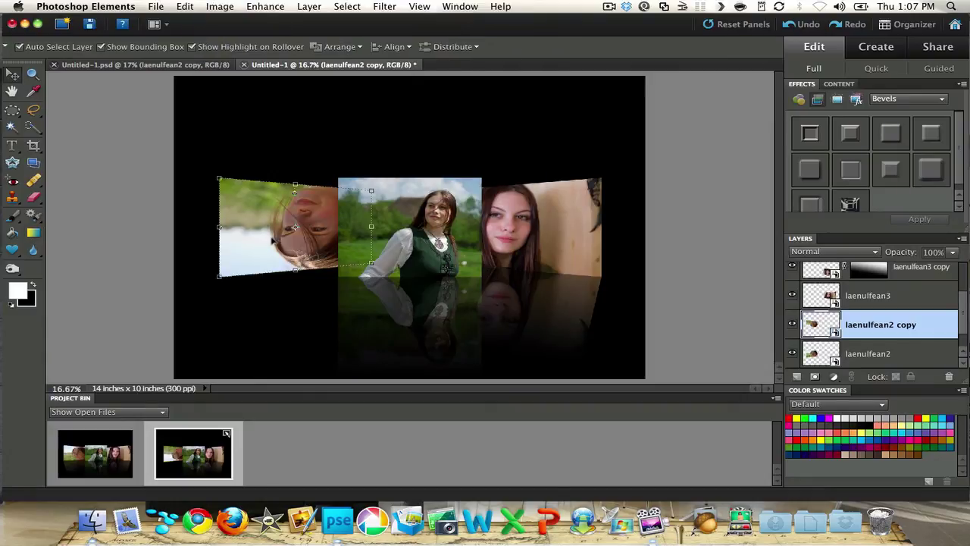
{"action": "left_click_drag", "start_coordinate": [272, 240], "coordinate": [274, 339]}
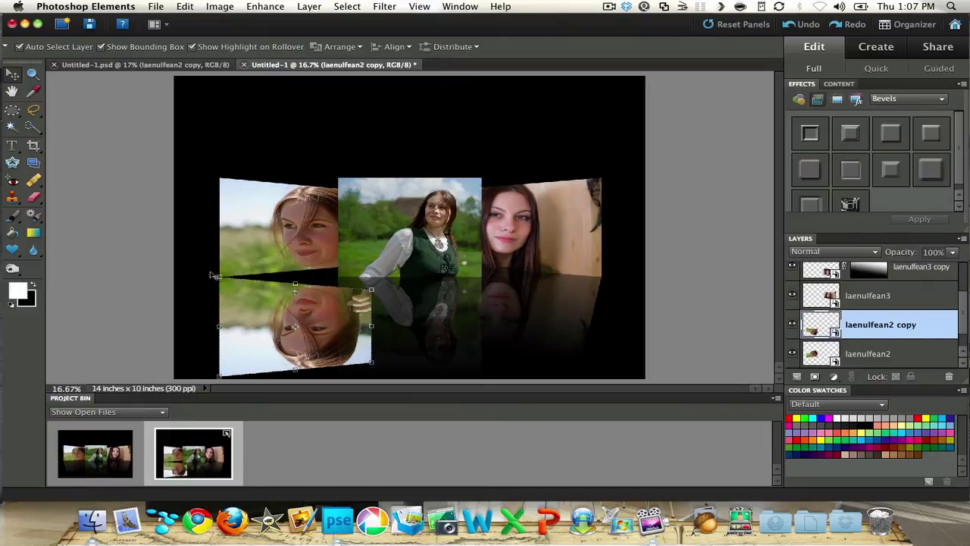
{"action": "left_click_drag", "start_coordinate": [215, 277], "coordinate": [197, 287]}
{"action": "left_click_drag", "start_coordinate": [244, 319], "coordinate": [253, 305]}
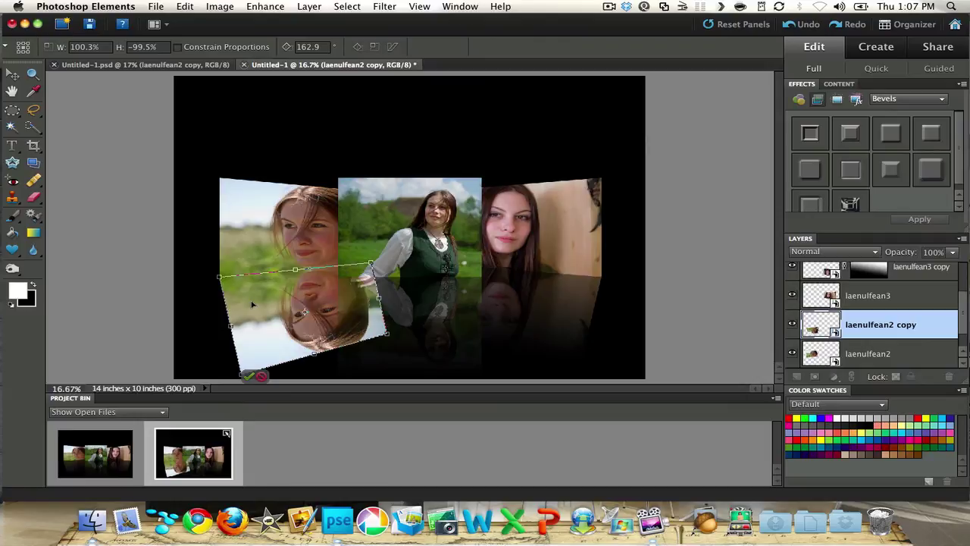
{"action": "key", "text": "Return"}
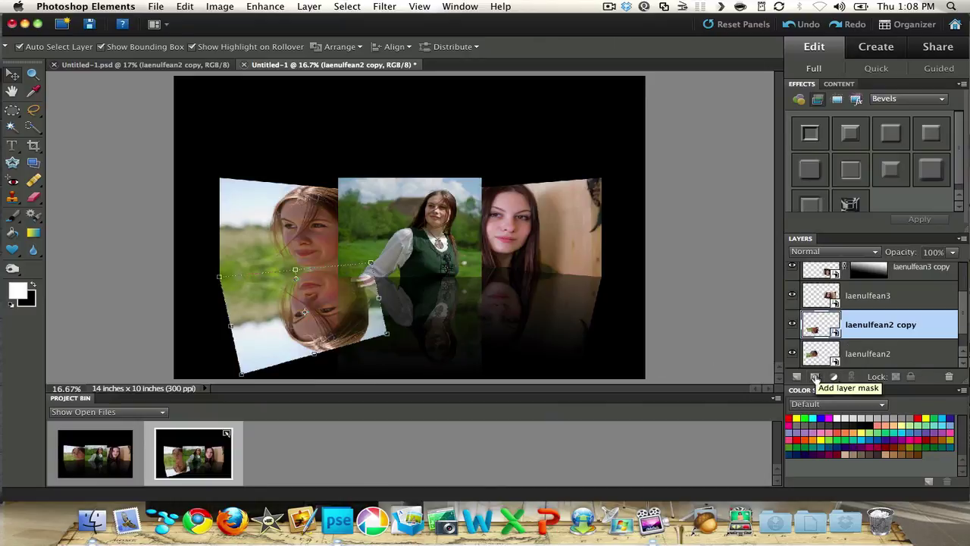
Mask the laenulfean2 copy and apply a top-to-bottom gradient fading the left reflection into black
{"action": "left_click", "coordinate": [815, 377]}
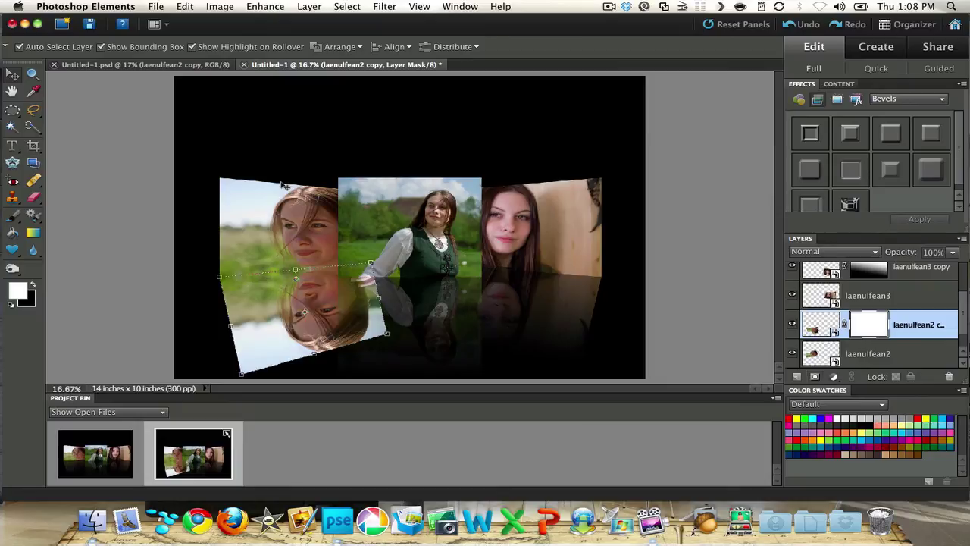
{"action": "left_click", "coordinate": [33, 234]}
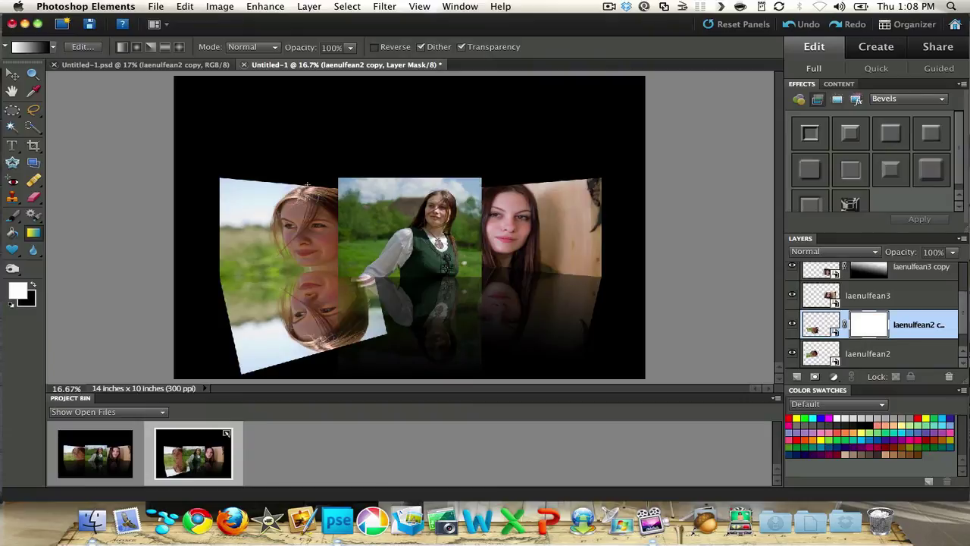
{"action": "left_click_drag", "start_coordinate": [307, 185], "coordinate": [325, 350]}
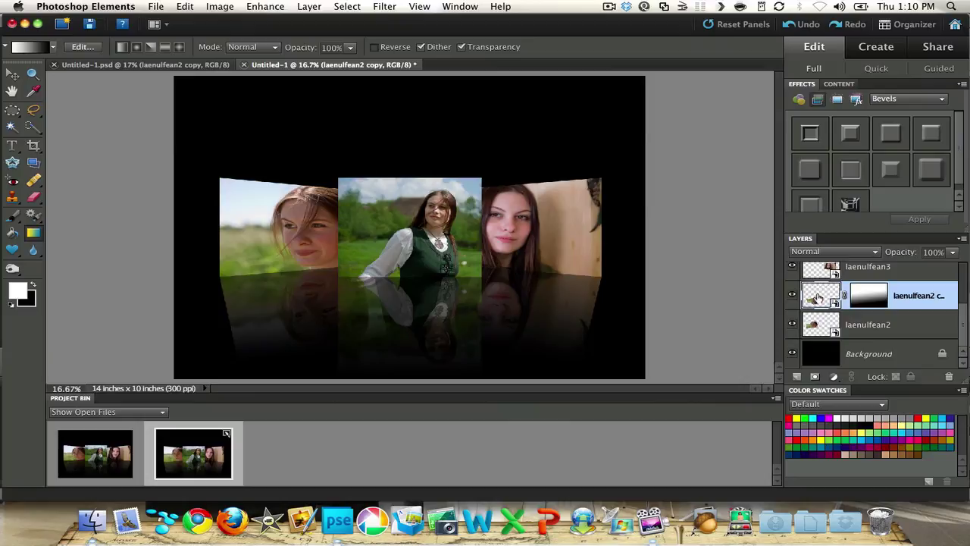
Apply Simplify Layer to both the laenulfean2 copy and laenulfean3 copy layers
{"action": "right_click", "coordinate": [817, 297]}
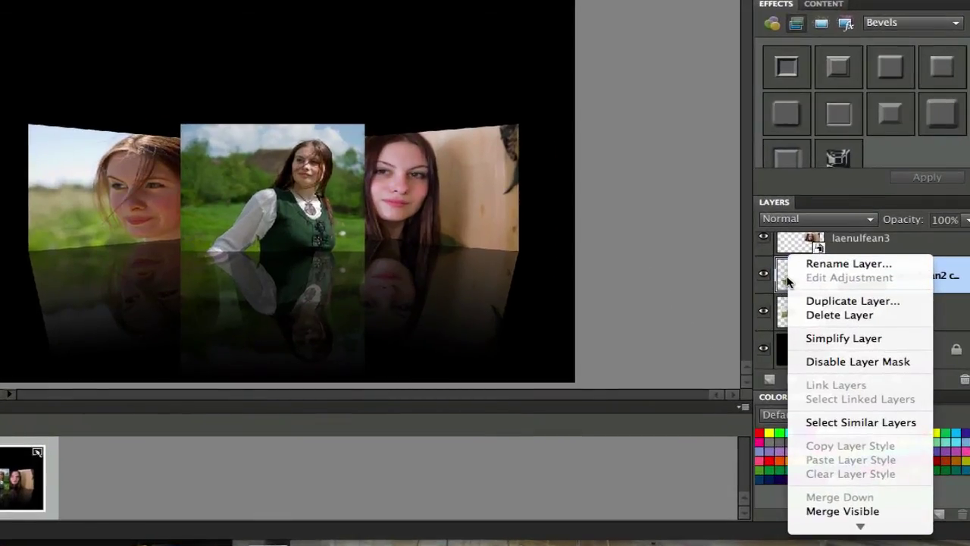
{"action": "left_click", "coordinate": [834, 339]}
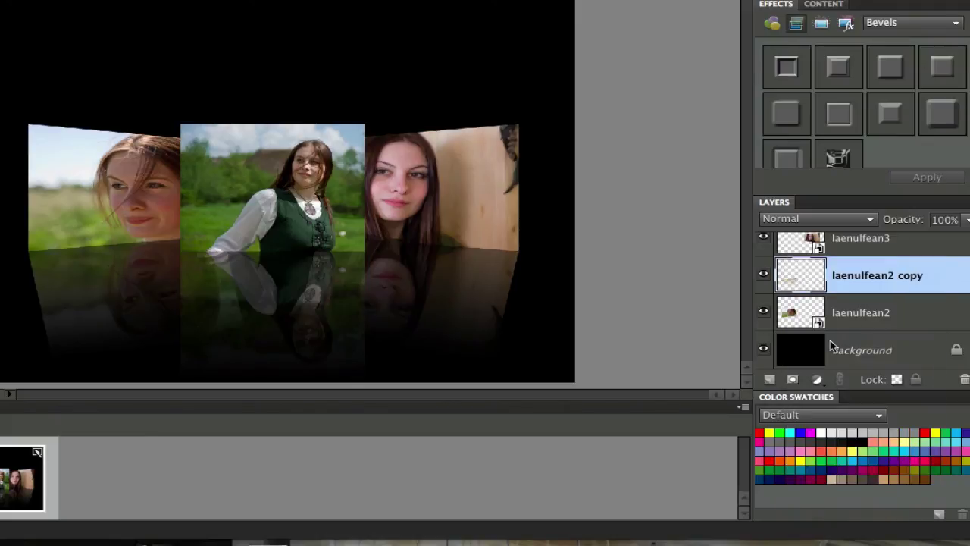
{"action": "scroll", "coordinate": [851, 303], "scroll_direction": "up", "scroll_amount": 2}
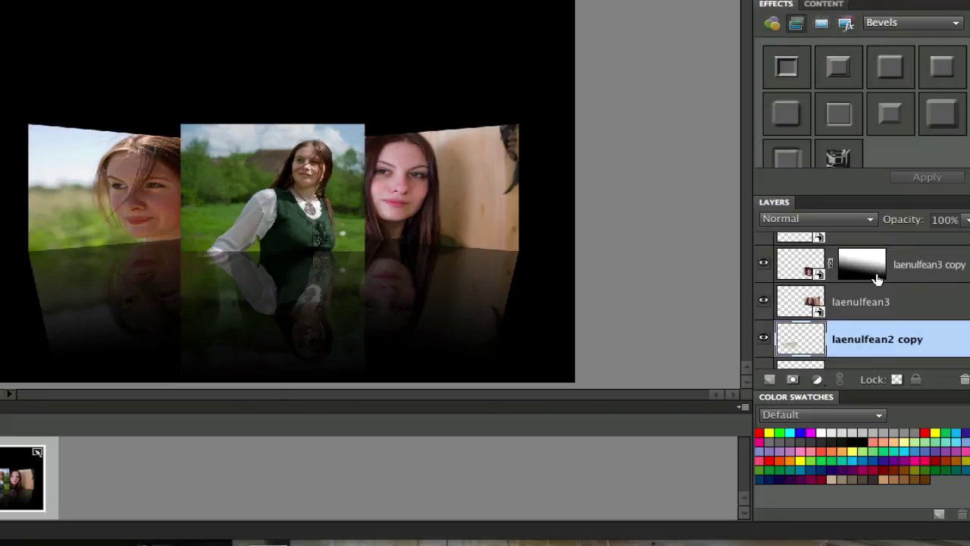
{"action": "scroll", "coordinate": [875, 279], "scroll_direction": "up", "scroll_amount": 2}
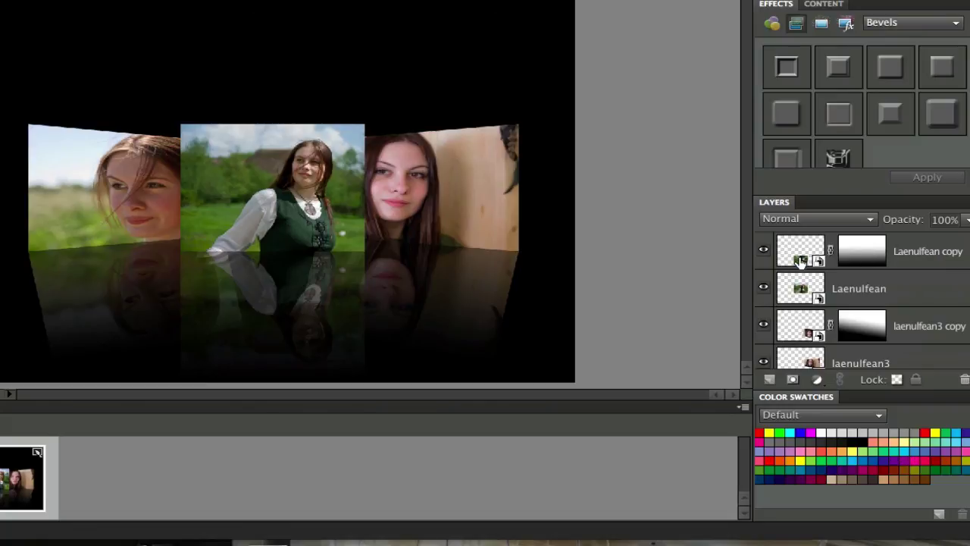
{"action": "scroll", "coordinate": [885, 290], "scroll_direction": "down", "scroll_amount": 1}
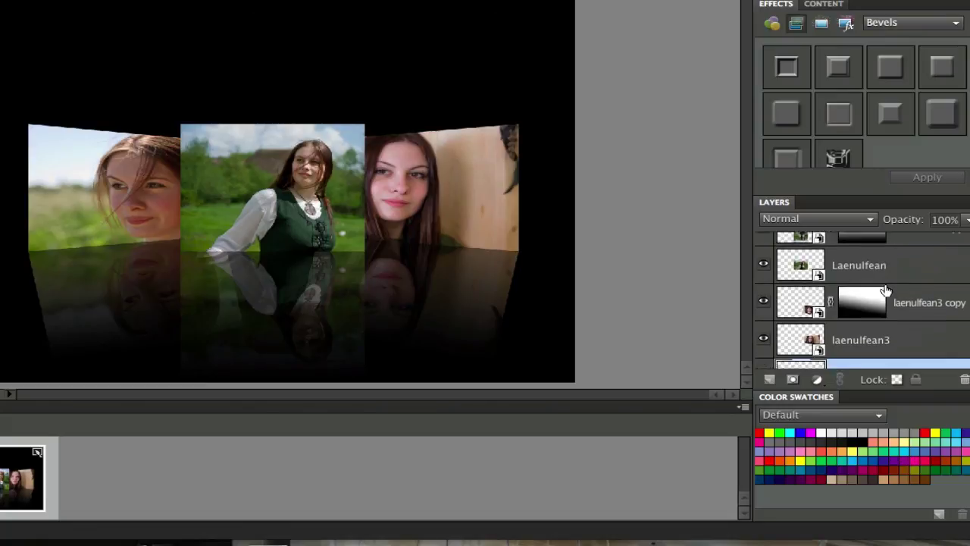
{"action": "right_click", "coordinate": [802, 290]}
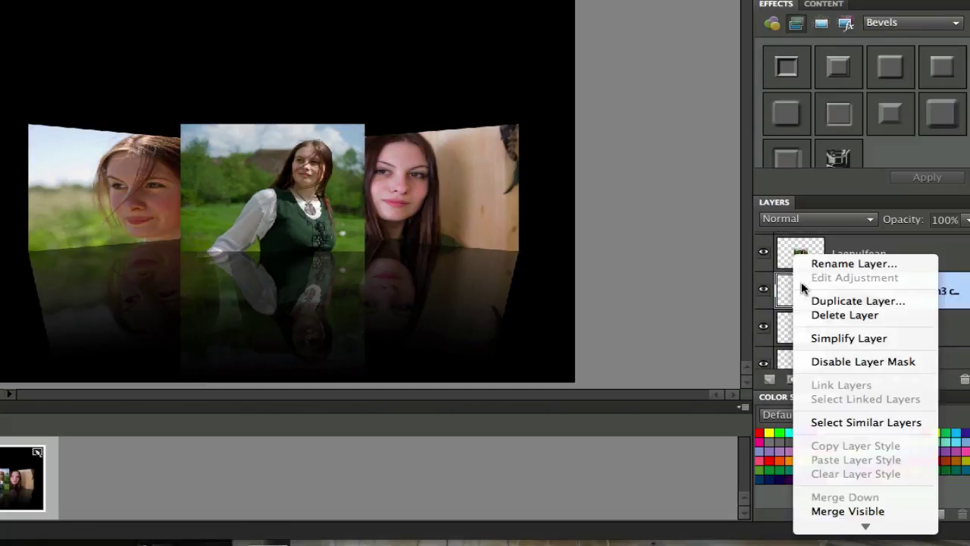
{"action": "left_click", "coordinate": [822, 339]}
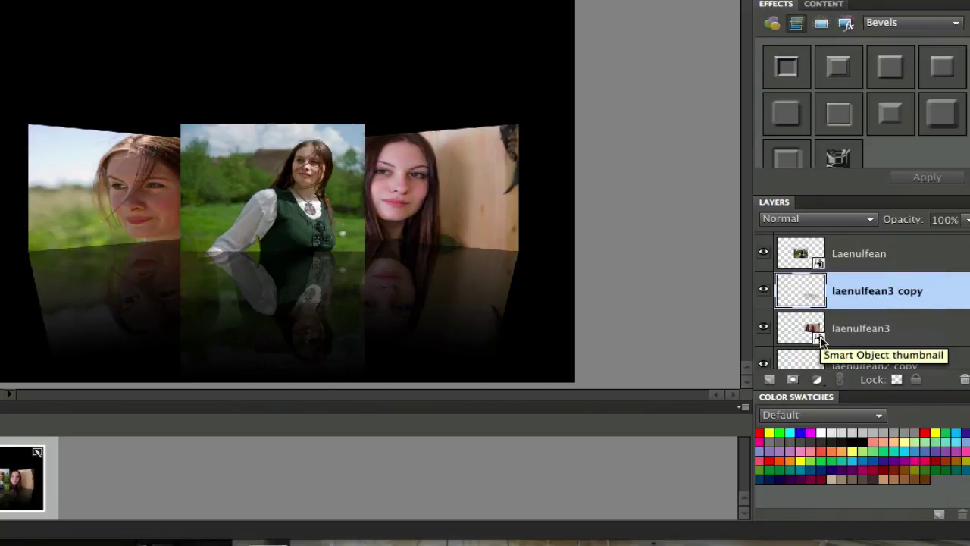
{"action": "scroll", "coordinate": [823, 343], "scroll_direction": "up", "scroll_amount": 1}
{"action": "scroll", "coordinate": [822, 342], "scroll_direction": "up", "scroll_amount": 1}
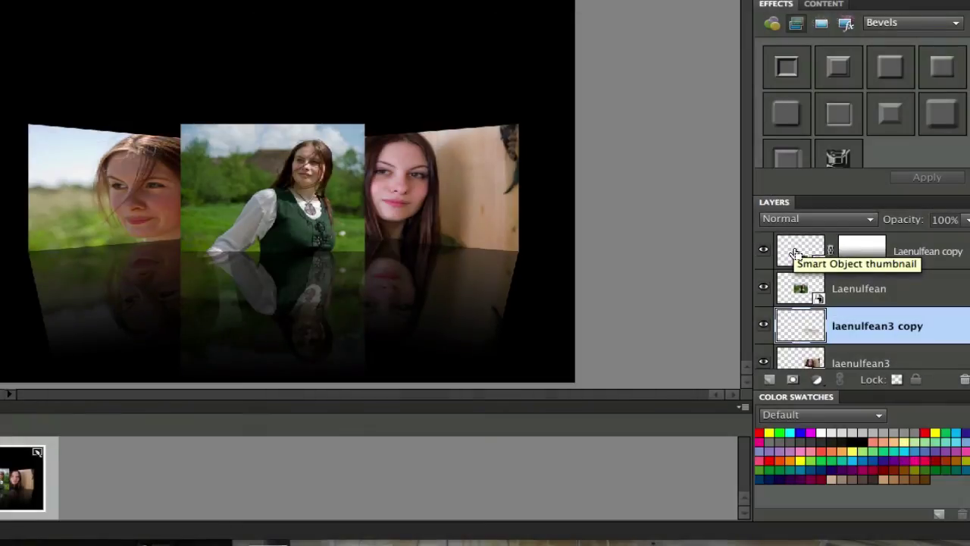
Delete the selected area under the middle photo from laenulfean3 copy and laenulfean2 copy, then deselect
{"action": "left_click", "coordinate": [796, 254], "text": "ctrl"}
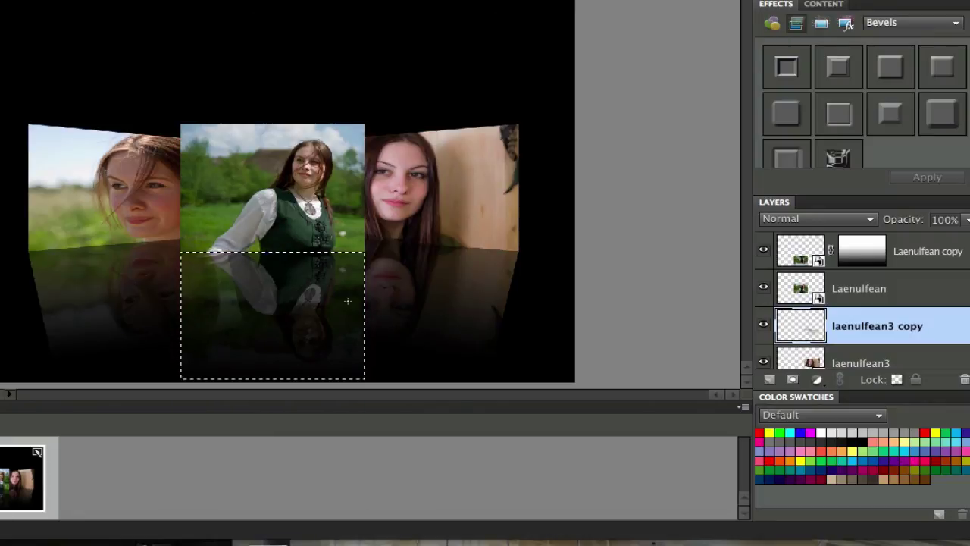
{"action": "scroll", "coordinate": [864, 303], "scroll_direction": "down", "scroll_amount": 2}
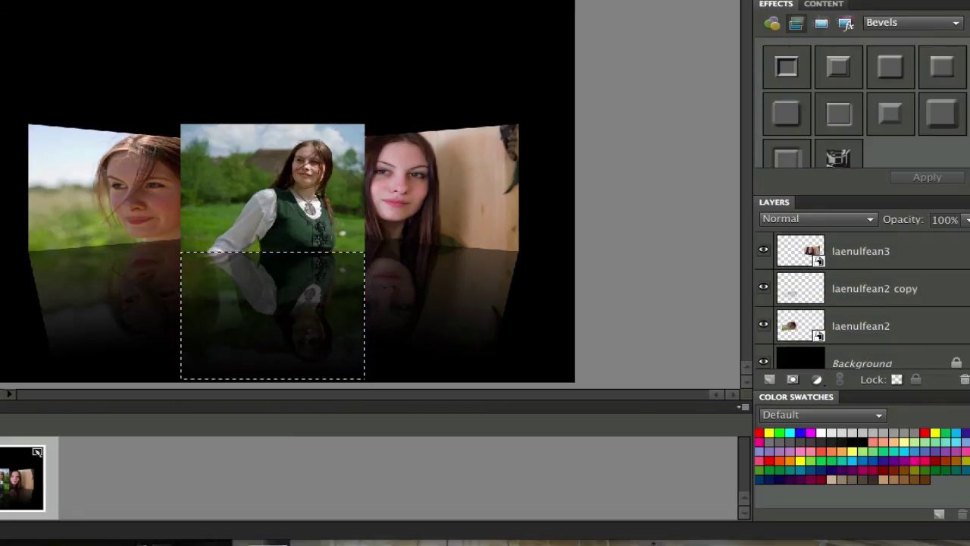
{"action": "left_click", "coordinate": [856, 296]}
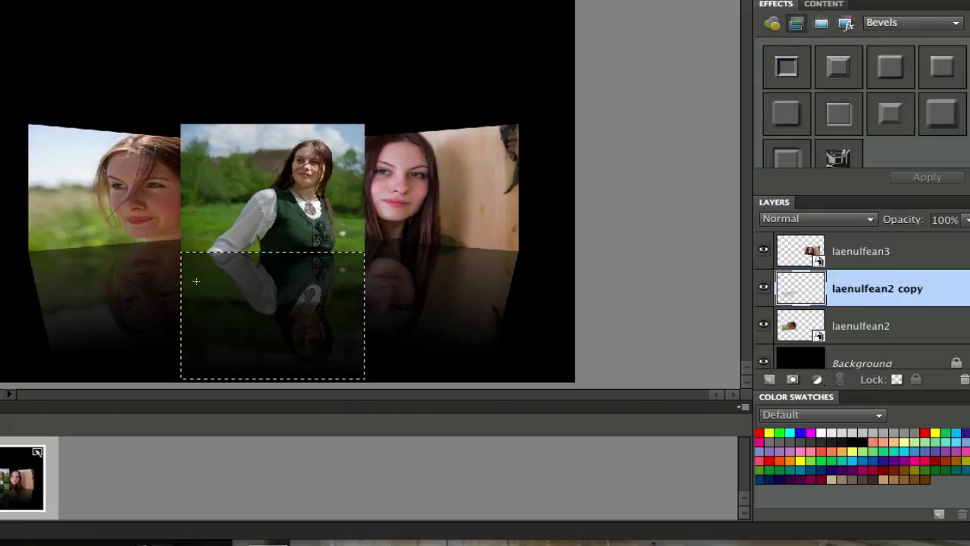
{"action": "left_click", "coordinate": [241, 329]}
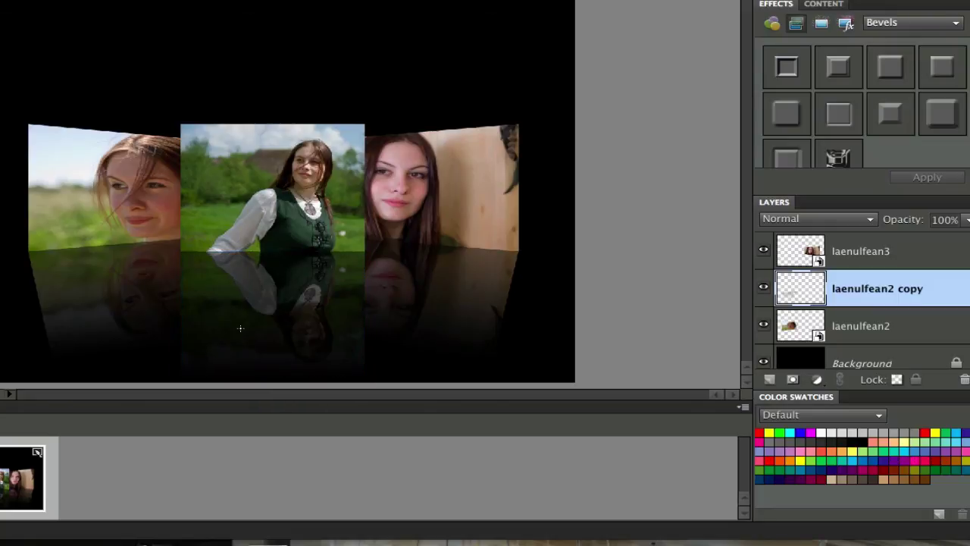